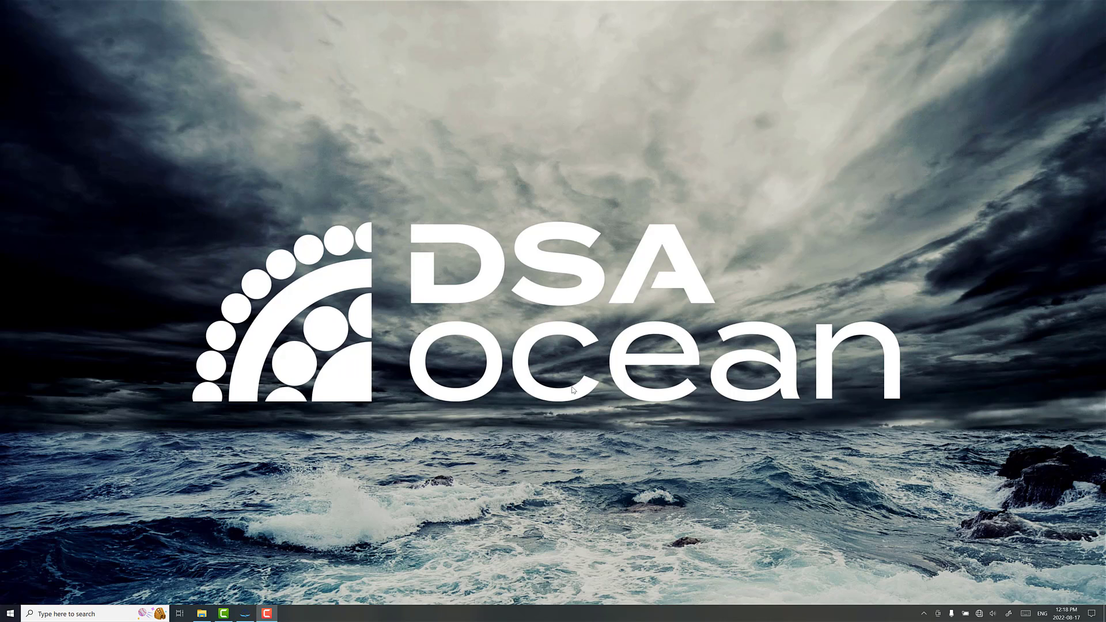
- Switch from File Explorer back to the ShipMo3D genericFrigate project window
{"action": "mouse_move", "coordinate": [201, 613]}
{"action": "left_click", "coordinate": [202, 590]}
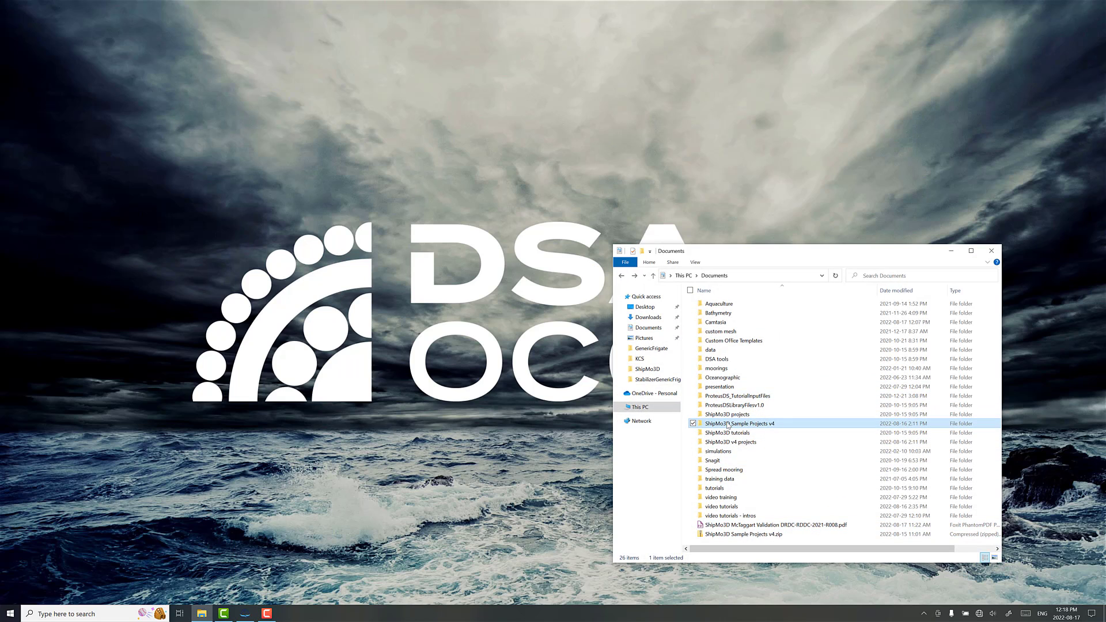
{"action": "left_click", "coordinate": [245, 614]}
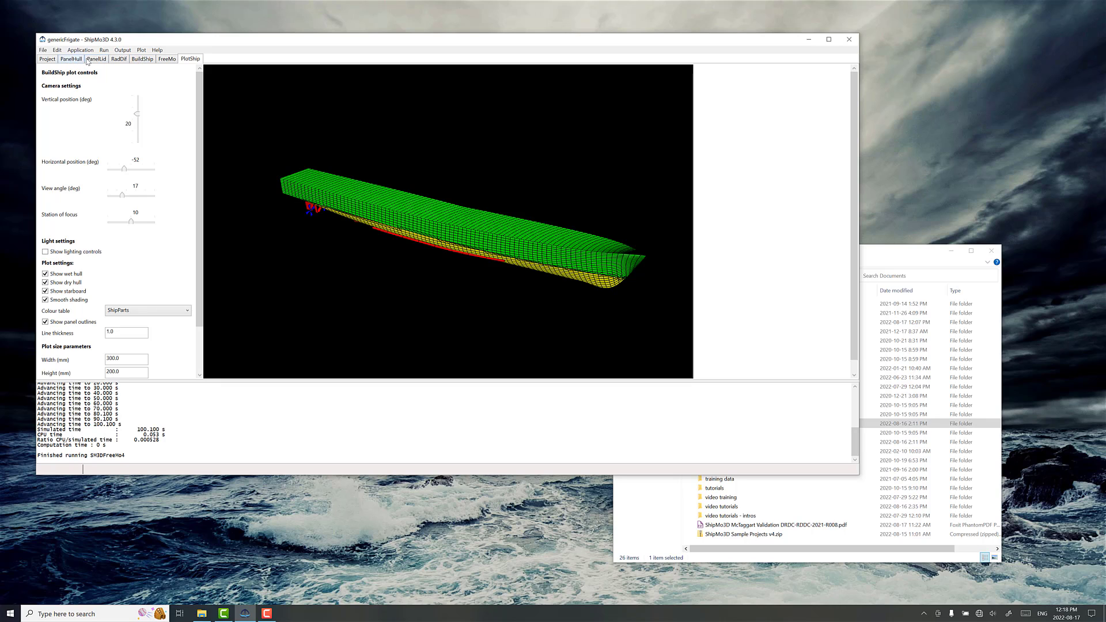
- Review the genericFrigate BuildShip page, from ship dimensions and appendages down to speeds of 5–30 knots
{"action": "left_click", "coordinate": [143, 62]}
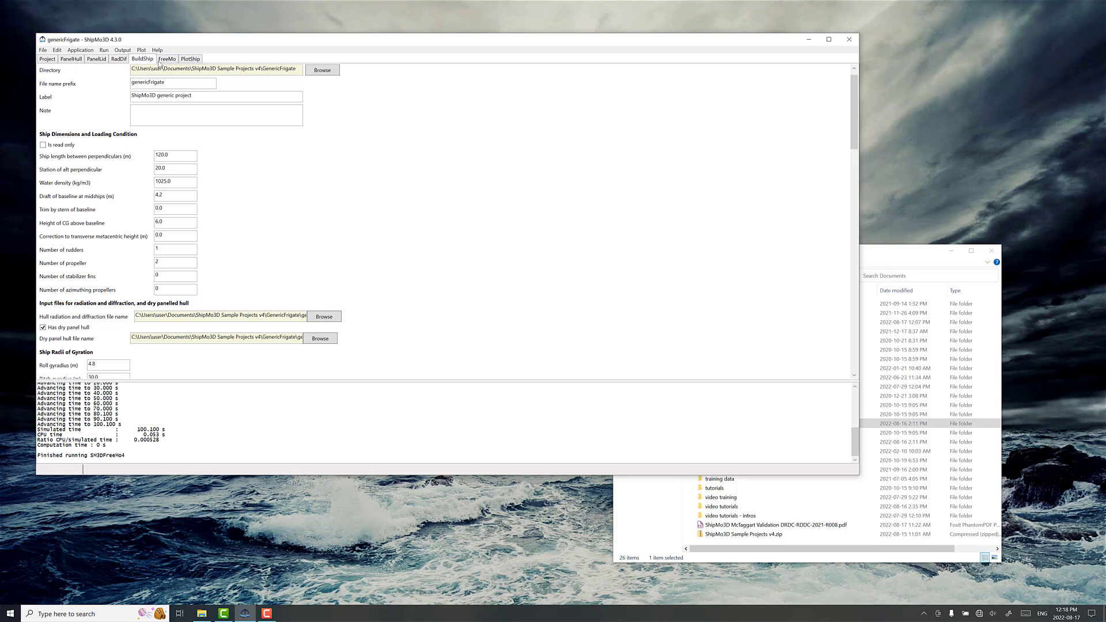
{"action": "scroll", "coordinate": [190, 179], "scroll_direction": "down", "scroll_amount": 15}
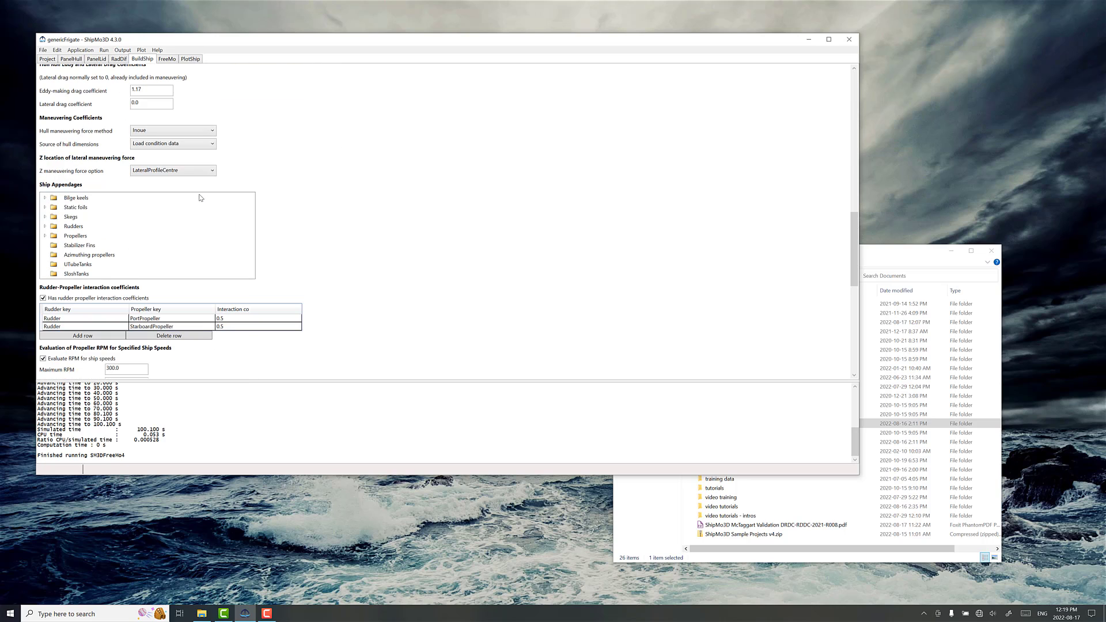
{"action": "scroll", "coordinate": [227, 308], "scroll_direction": "down", "scroll_amount": 5}
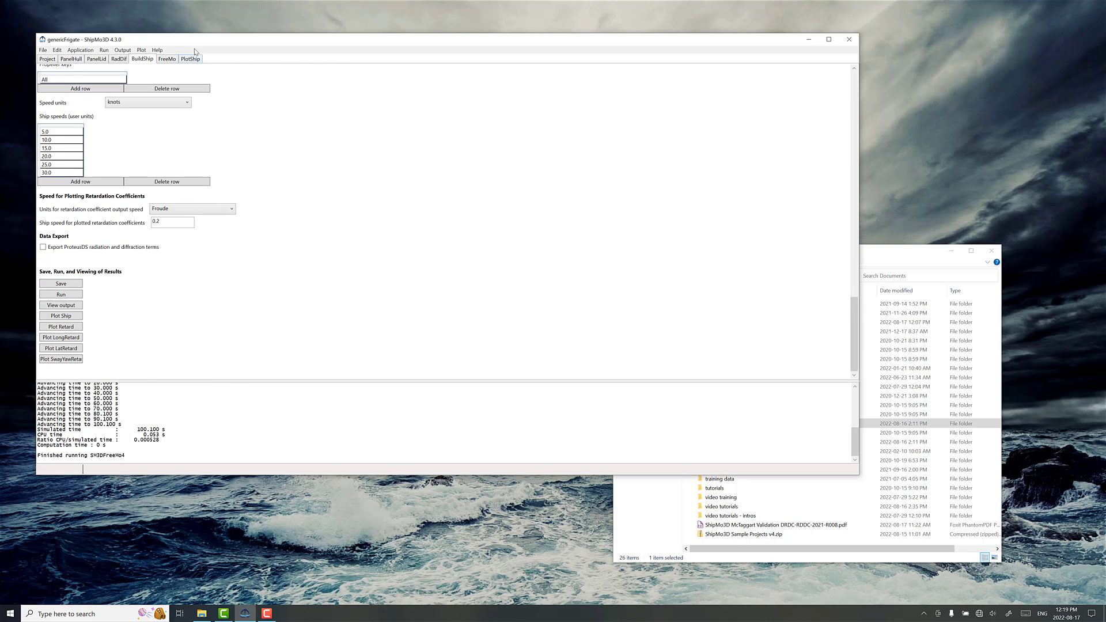
- Review the FreeMo settings: 90° initial heading and 4.0 m/s initial speed
{"action": "left_click", "coordinate": [168, 62]}
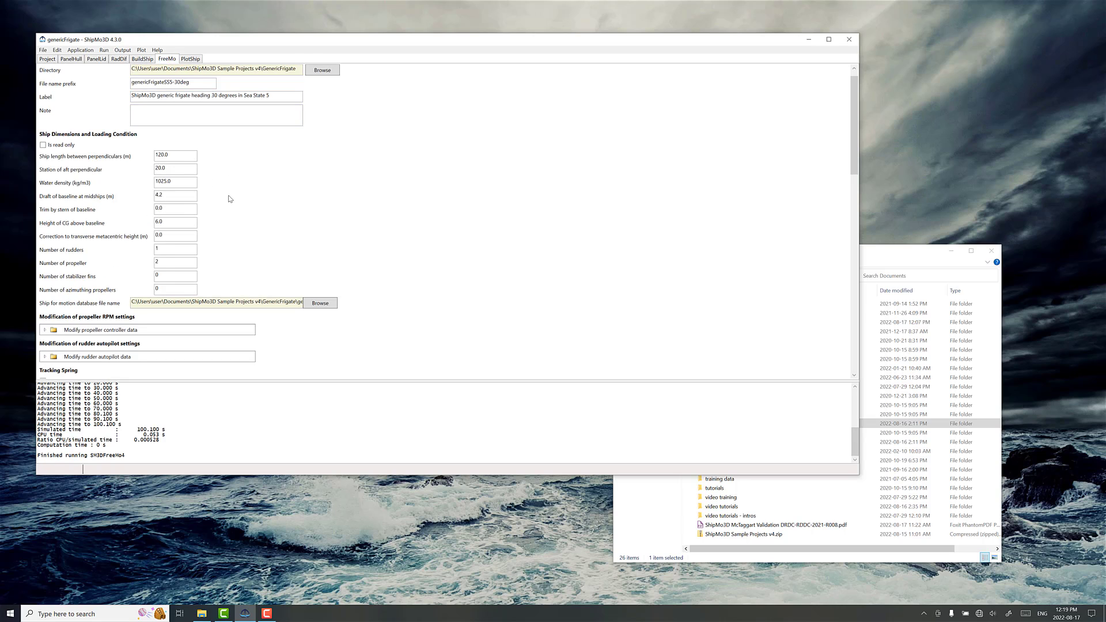
{"action": "scroll", "coordinate": [229, 237], "scroll_direction": "down", "scroll_amount": 3}
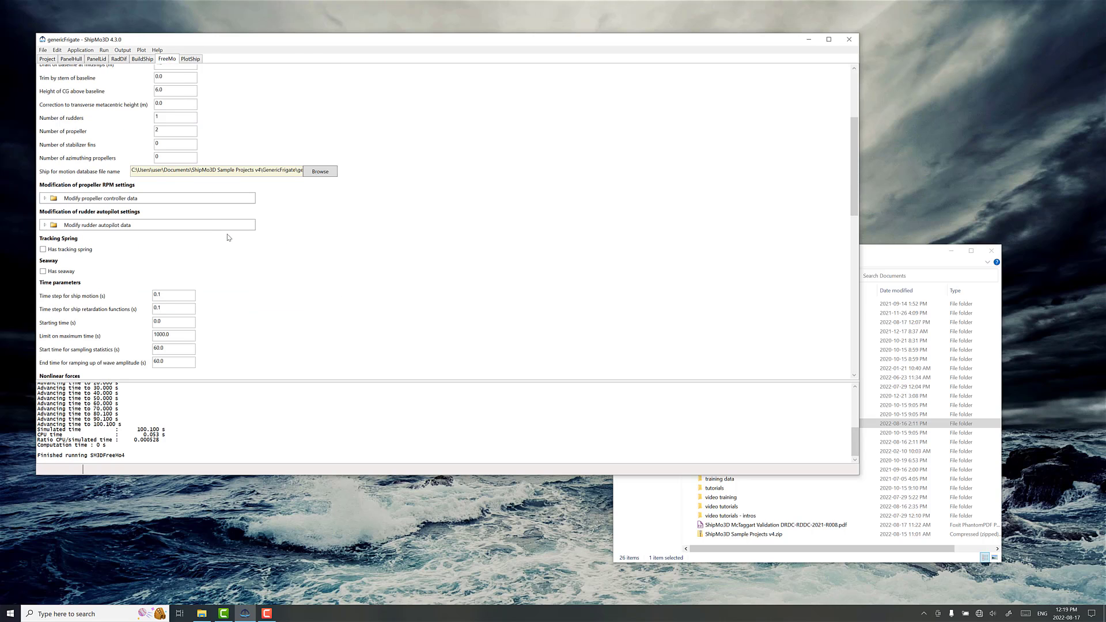
{"action": "scroll", "coordinate": [271, 251], "scroll_direction": "down", "scroll_amount": 1}
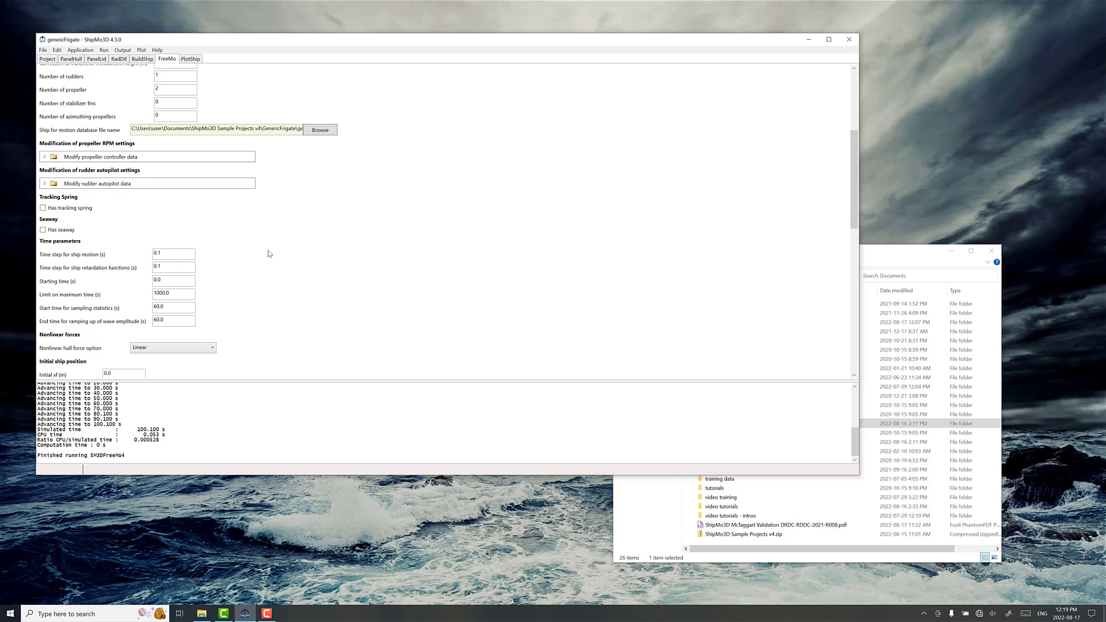
{"action": "scroll", "coordinate": [208, 303], "scroll_direction": "down", "scroll_amount": 2}
{"action": "scroll", "coordinate": [196, 253], "scroll_direction": "down", "scroll_amount": 2}
{"action": "left_click_drag", "start_coordinate": [119, 232], "coordinate": [101, 237]}
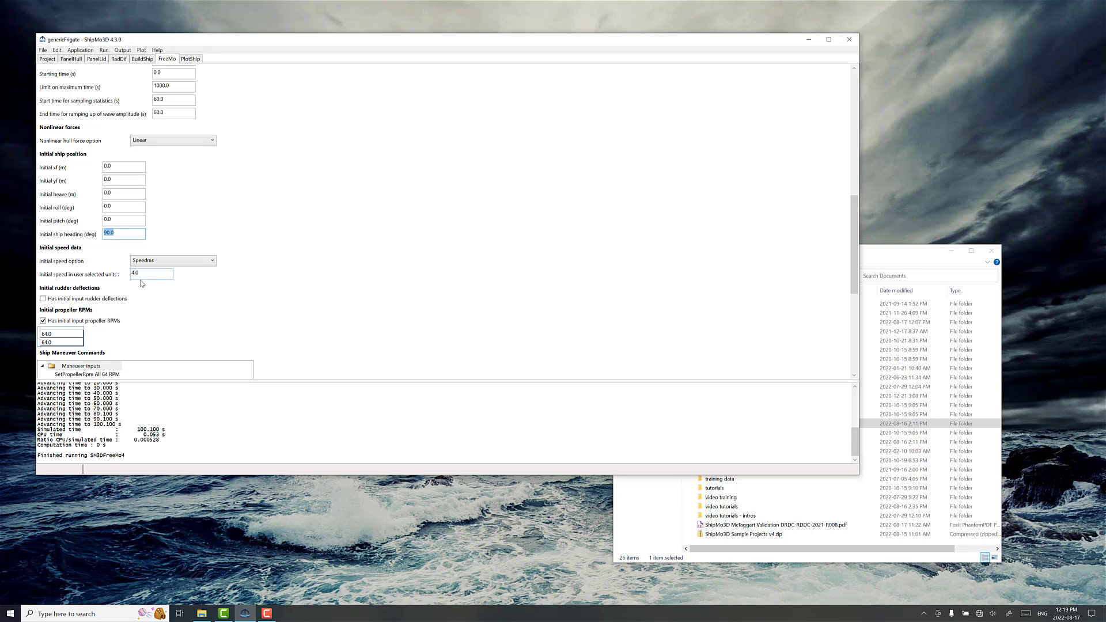
{"action": "scroll", "coordinate": [142, 283], "scroll_direction": "down", "scroll_amount": 4}
- Select Maneuver inputs to review the existing 64 RPM and 100 s commands
{"action": "left_click", "coordinate": [113, 283]}
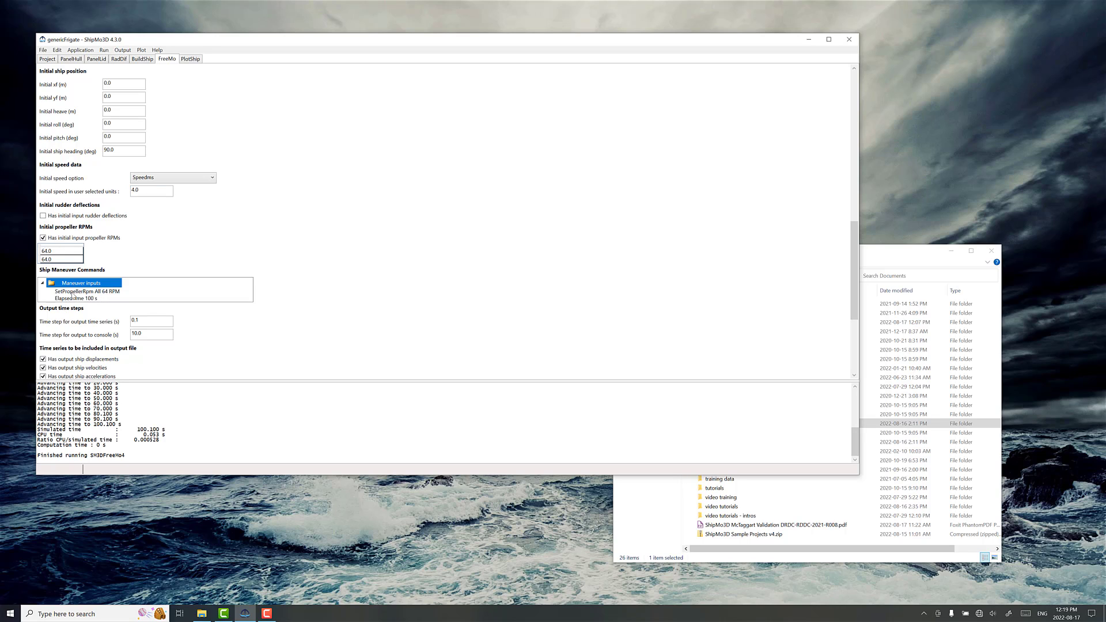
{"action": "scroll", "coordinate": [87, 304], "scroll_direction": "down", "scroll_amount": 4}
{"action": "scroll", "coordinate": [131, 281], "scroll_direction": "up", "scroll_amount": 6}
{"action": "scroll", "coordinate": [146, 176], "scroll_direction": "up", "scroll_amount": 4}
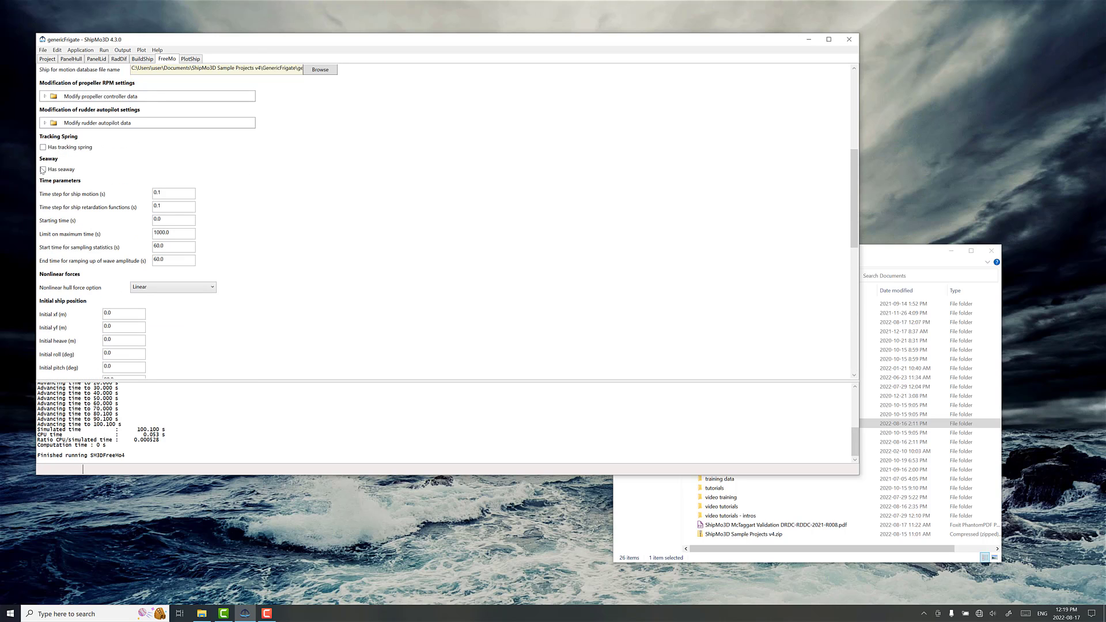
{"action": "scroll", "coordinate": [121, 277], "scroll_direction": "down", "scroll_amount": 10}
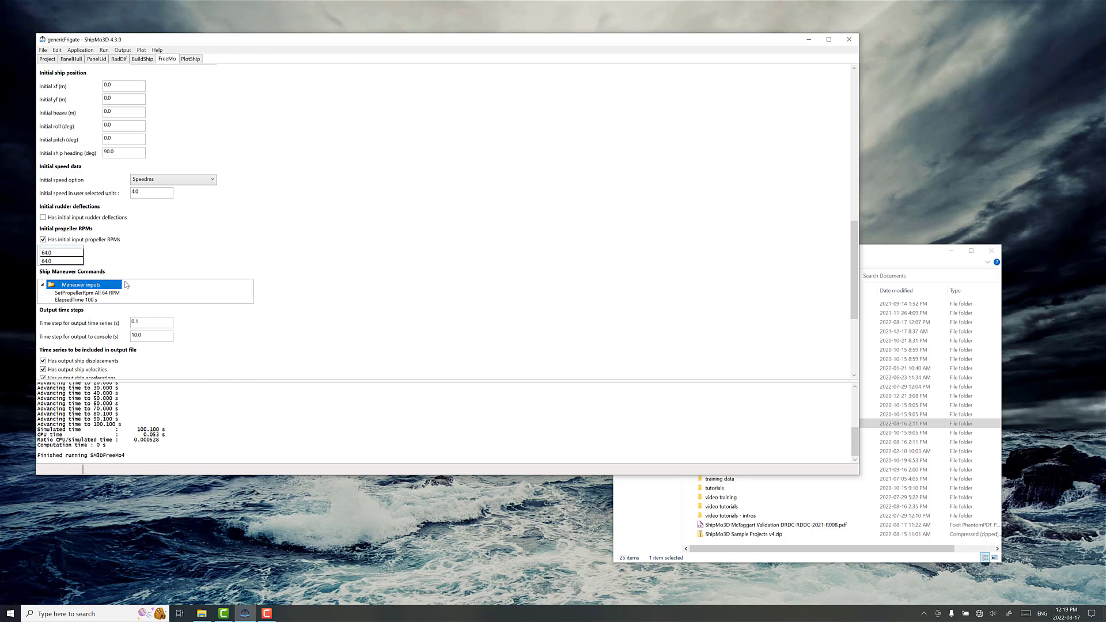
- Run the FreeMo simulation and plot its straight trajectory of about 400 m
{"action": "left_click", "coordinate": [61, 294]}
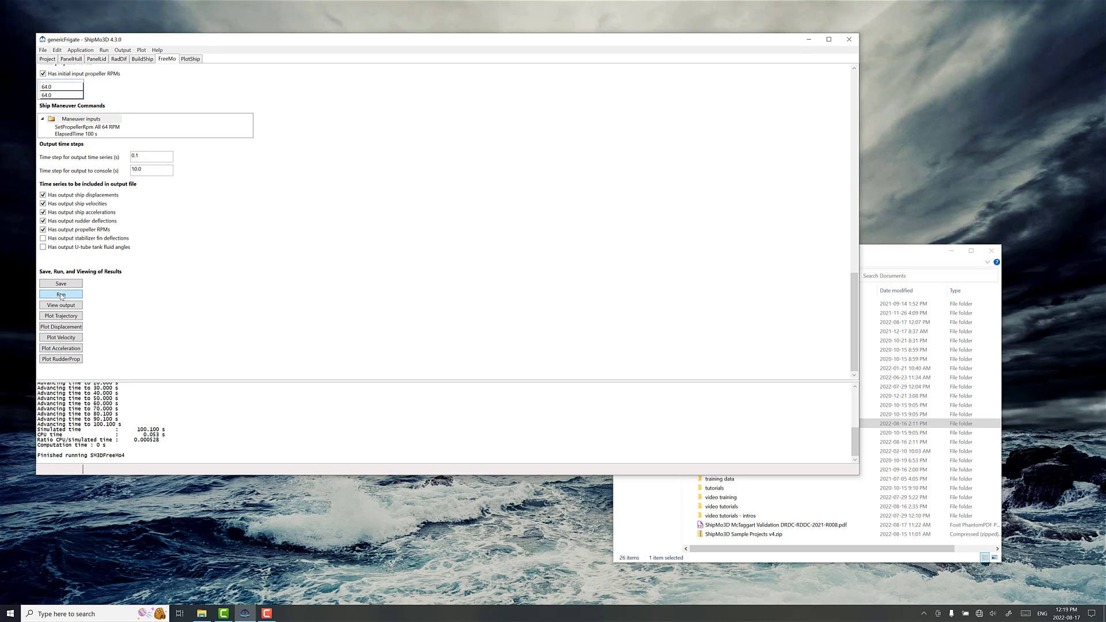
{"action": "left_click", "coordinate": [573, 331]}
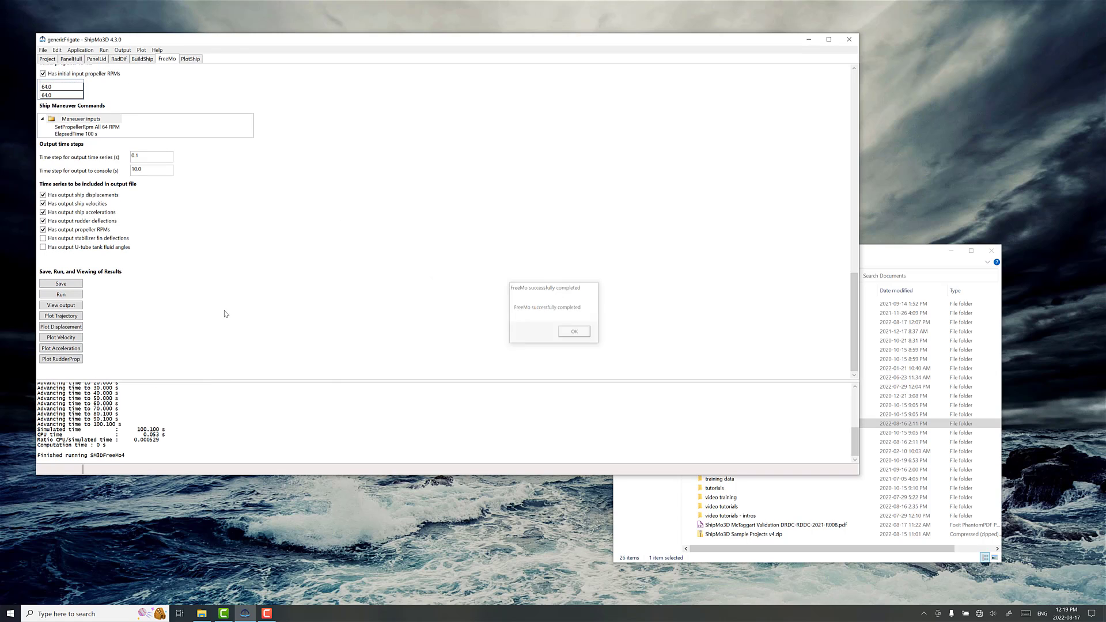
{"action": "left_click", "coordinate": [60, 317]}
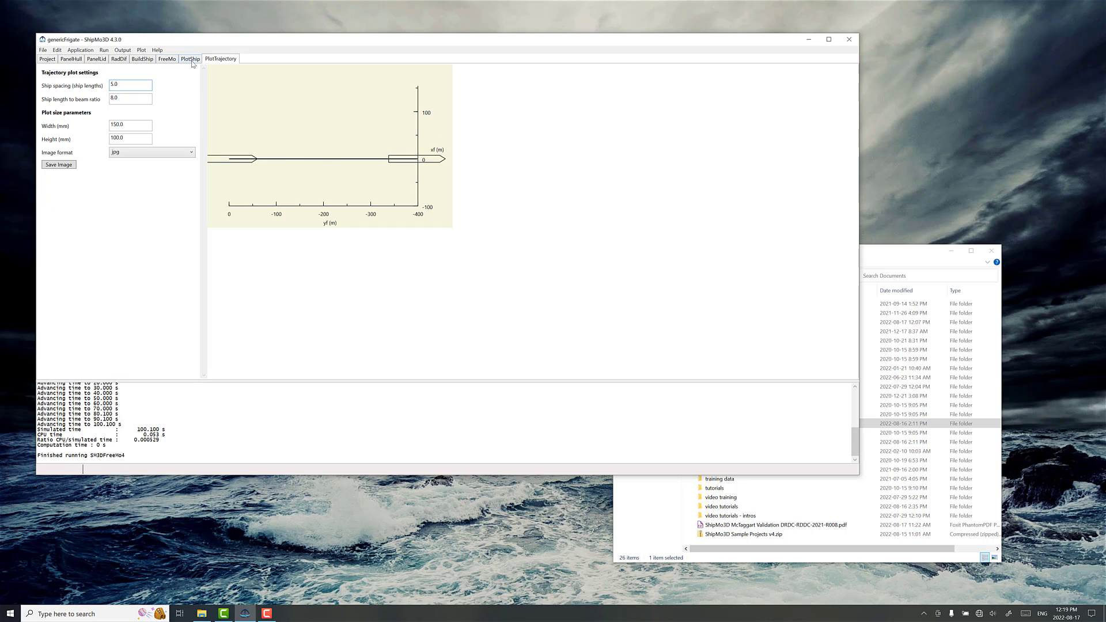
- Go back to the FreeMo settings and scroll down to the Ship Maneuver Commands
{"action": "left_click", "coordinate": [166, 60]}
{"action": "scroll", "coordinate": [133, 234], "scroll_direction": "down", "scroll_amount": 3}
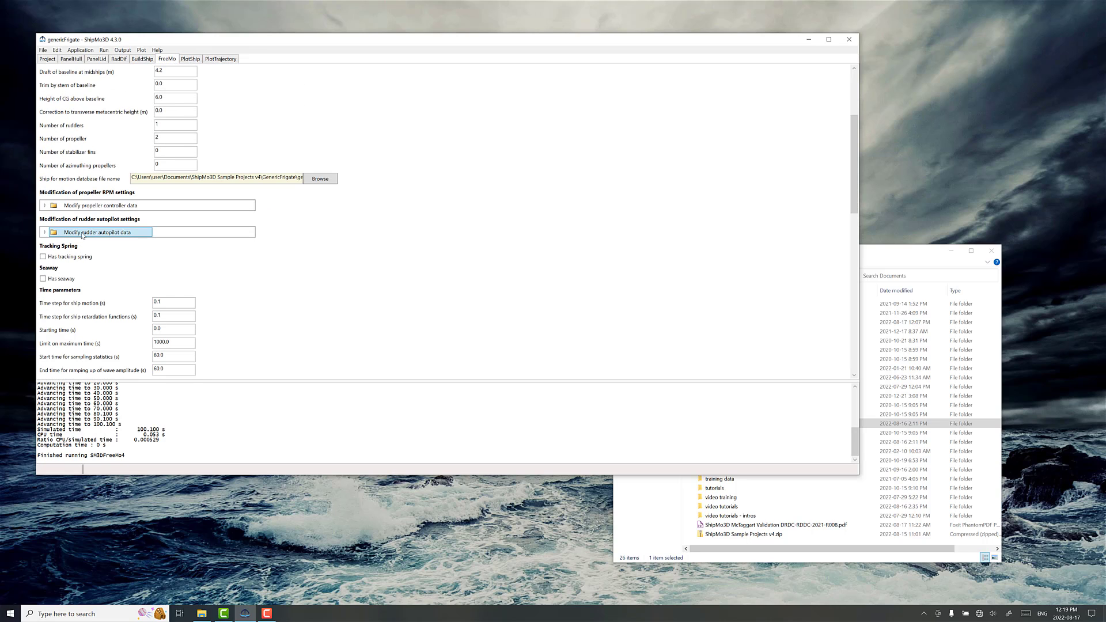
{"action": "scroll", "coordinate": [83, 238], "scroll_direction": "down", "scroll_amount": 10}
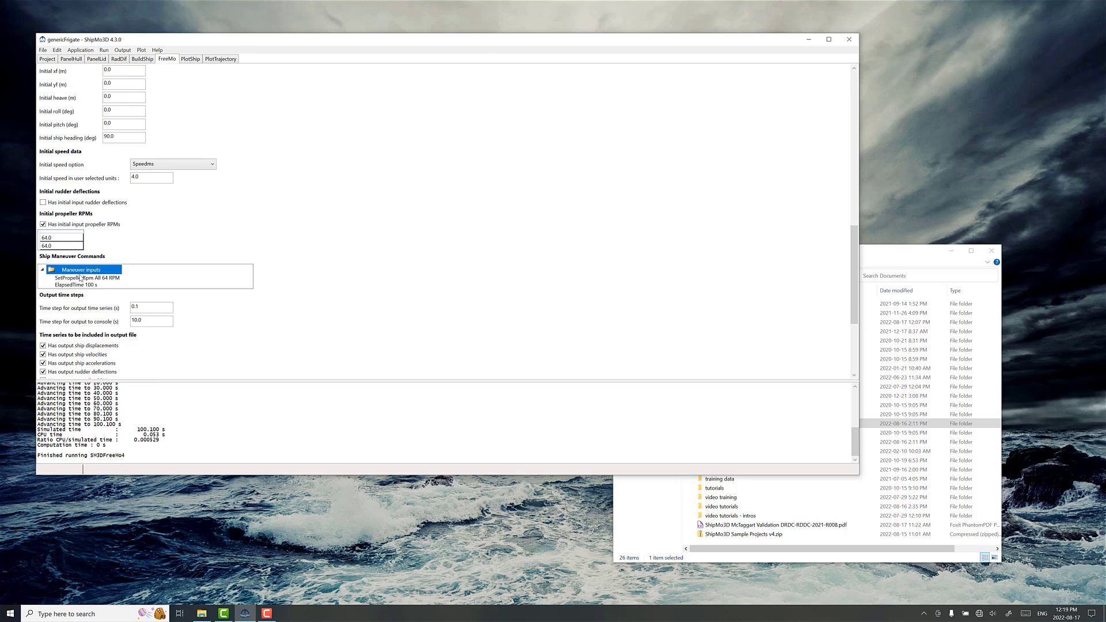
- Add a maneuver under Maneuver inputs, creating ElapsedTime 3600 s after the 64 RPM and 100 s commands
{"action": "left_click", "coordinate": [66, 272]}
{"action": "right_click", "coordinate": [81, 271]}
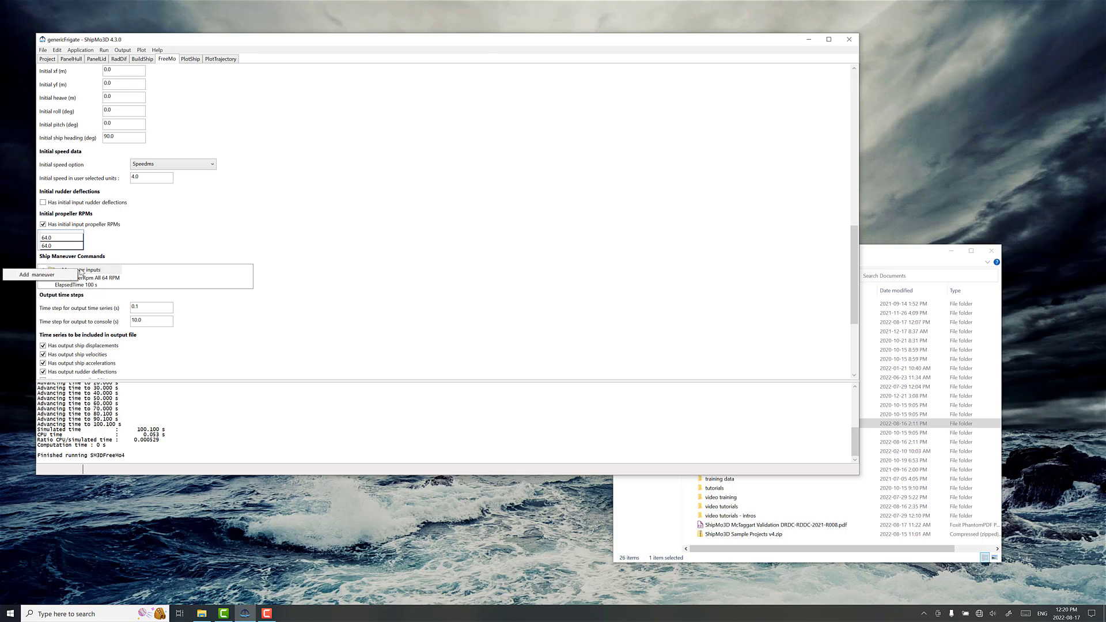
{"action": "left_click", "coordinate": [68, 278]}
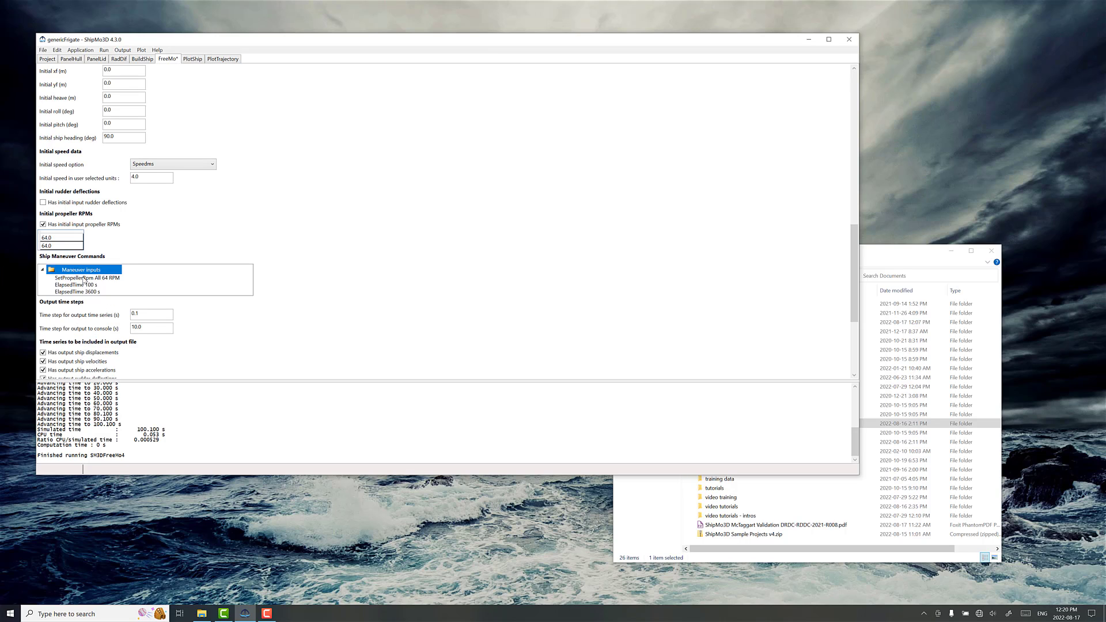
{"action": "left_click", "coordinate": [89, 278]}
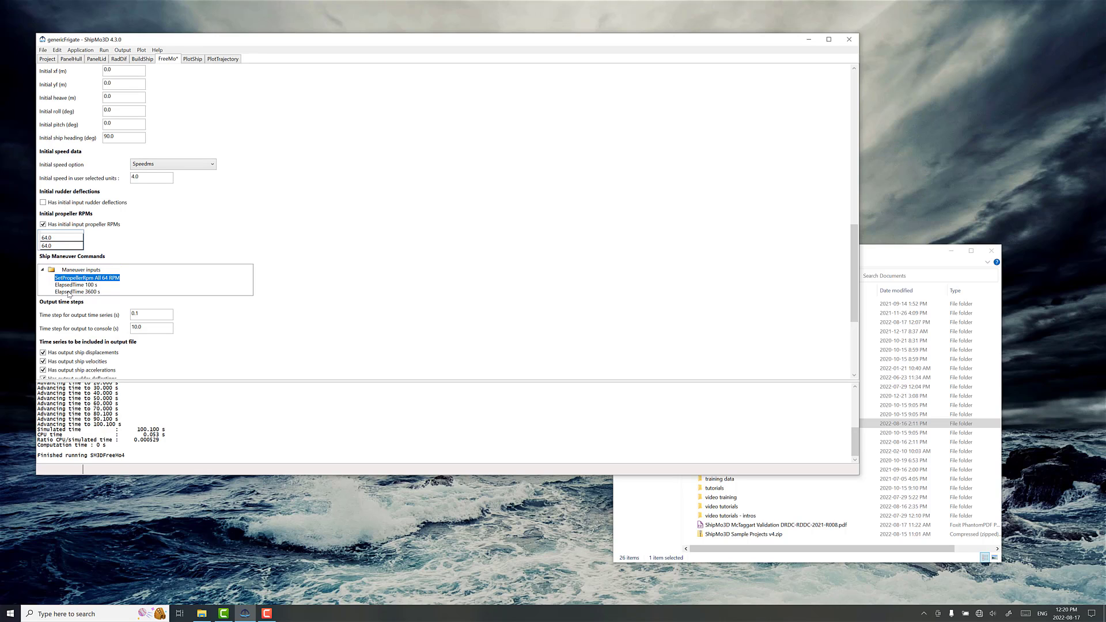
{"action": "left_click", "coordinate": [70, 292]}
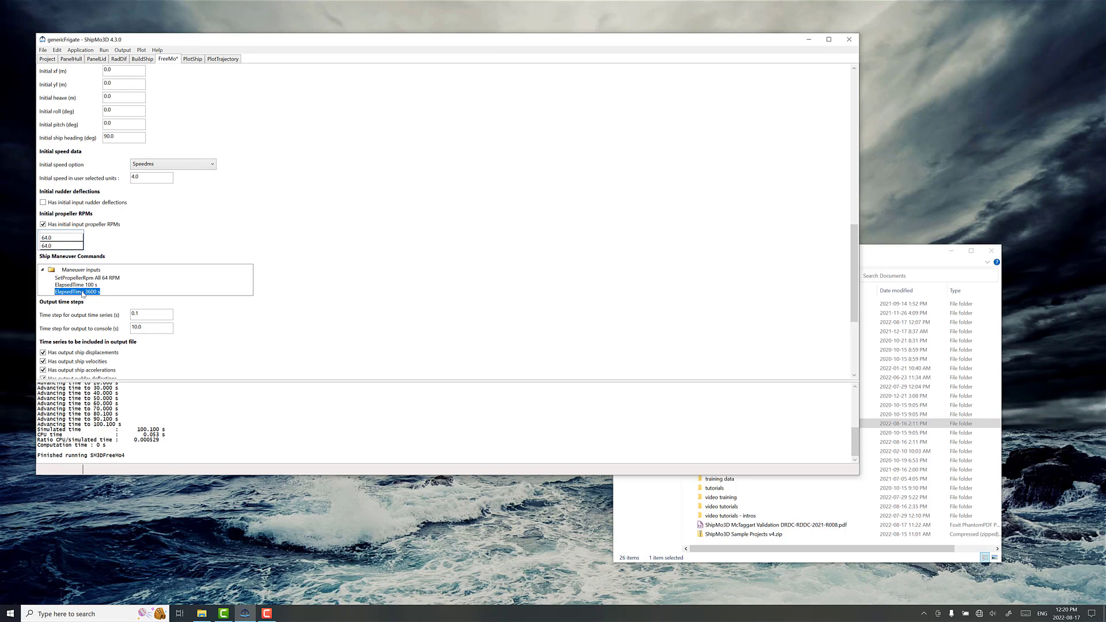
- Edit the ElapsedTime 3600 s command into SetRudderDeflect All with 10 deg deflection
{"action": "right_click", "coordinate": [83, 293]}
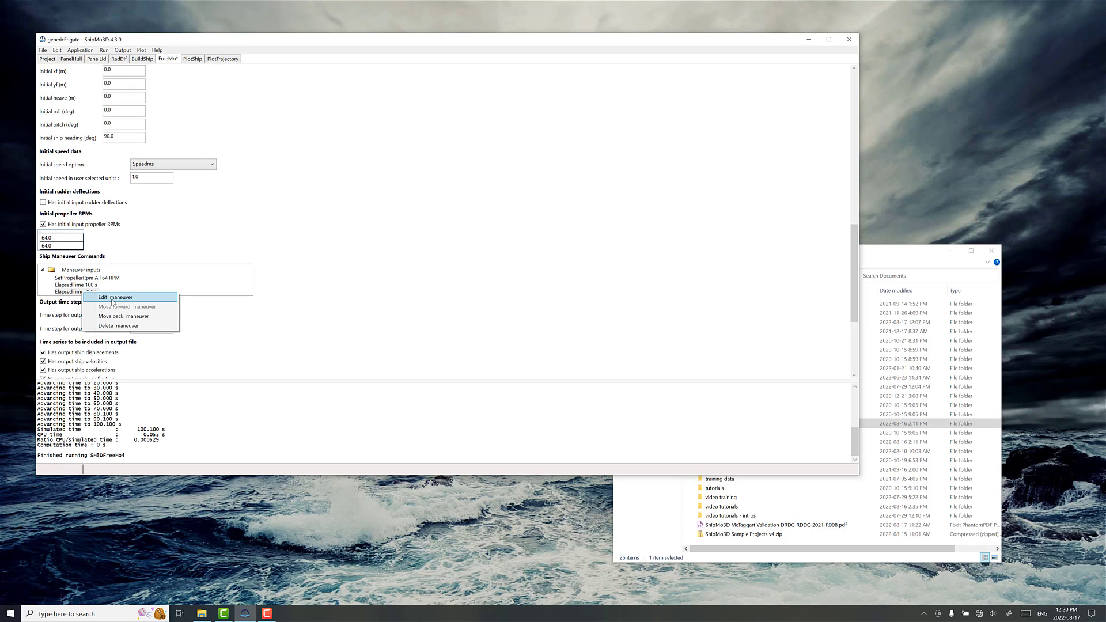
{"action": "left_click", "coordinate": [112, 300]}
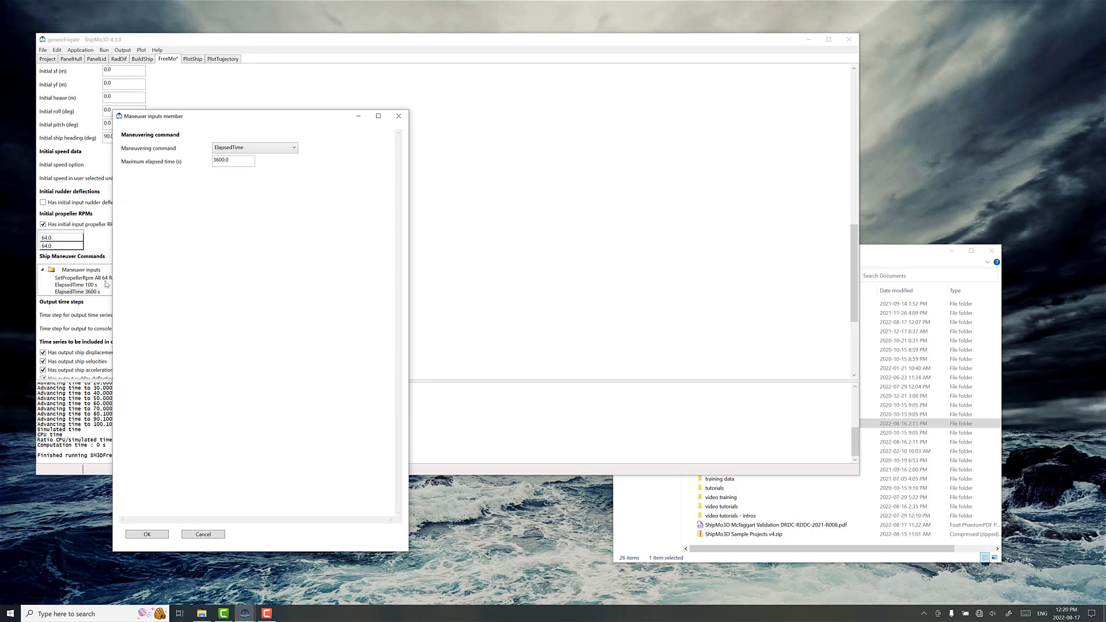
{"action": "left_click", "coordinate": [224, 149]}
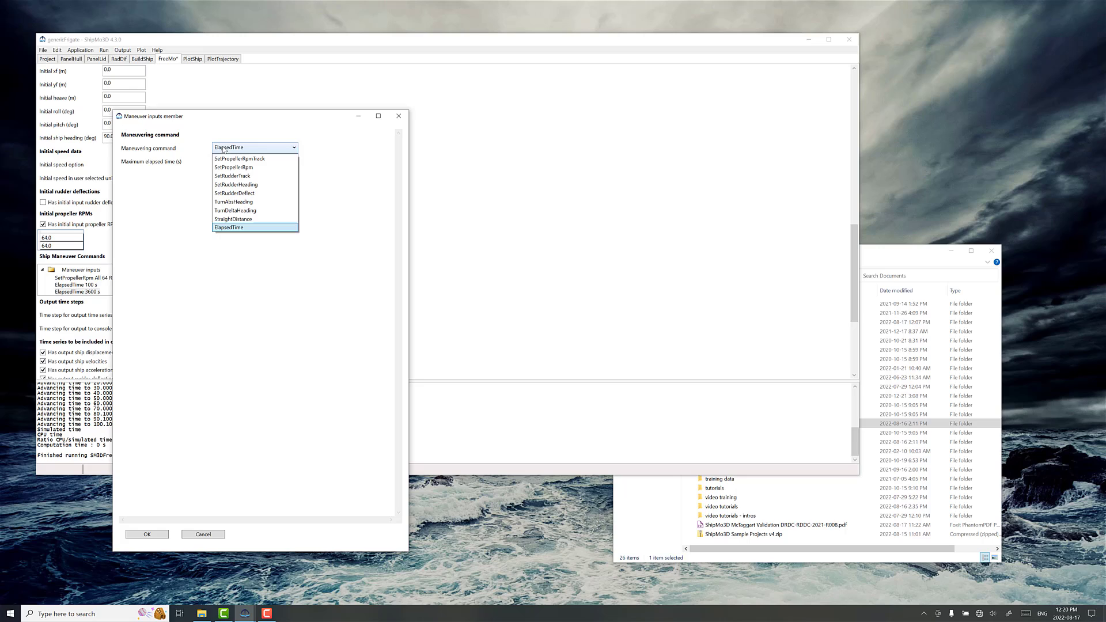
{"action": "left_click", "coordinate": [232, 194]}
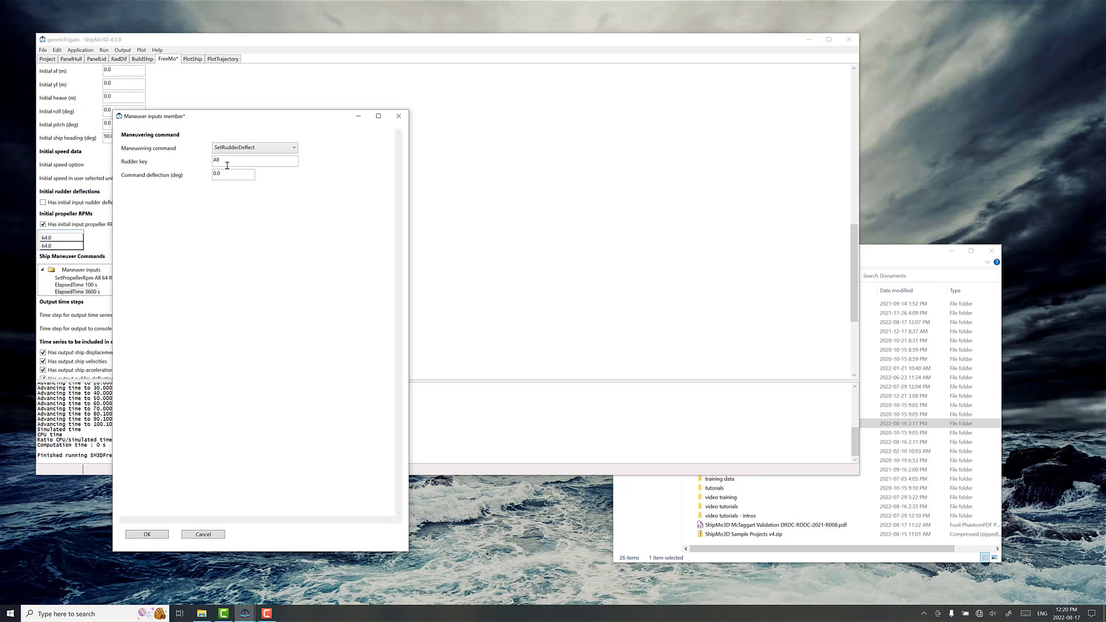
{"action": "double_click", "coordinate": [234, 173]}
{"action": "type", "text": "10"}
{"action": "left_click", "coordinate": [153, 534]}
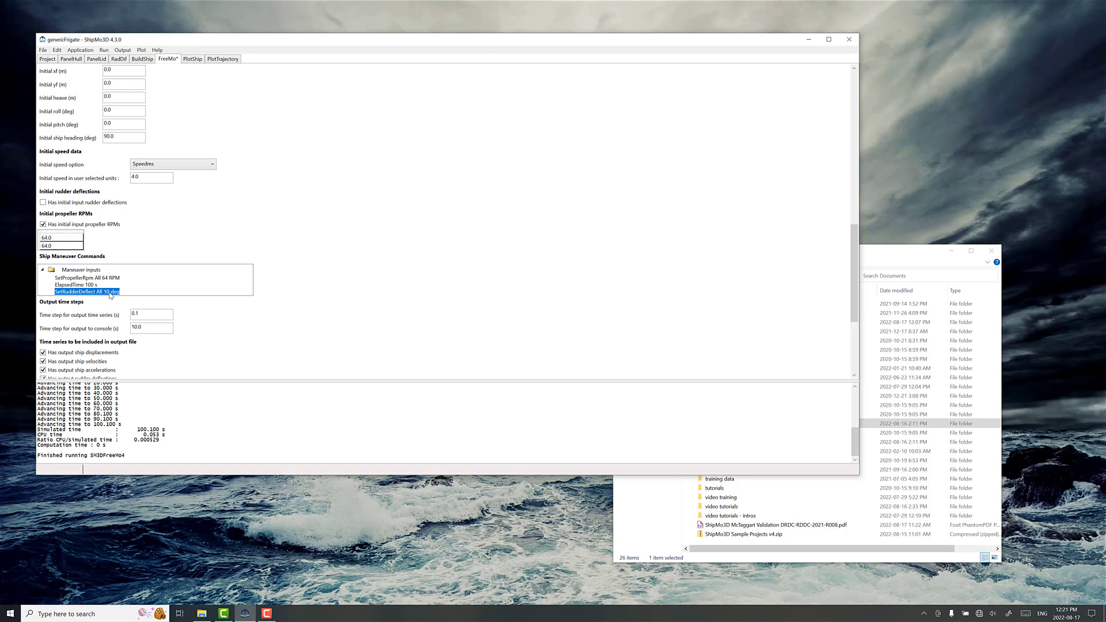
- Add a maneuver and set it to TurnAbsHeading 100 deg with maximum elapsed time 1000 s
{"action": "right_click", "coordinate": [77, 270]}
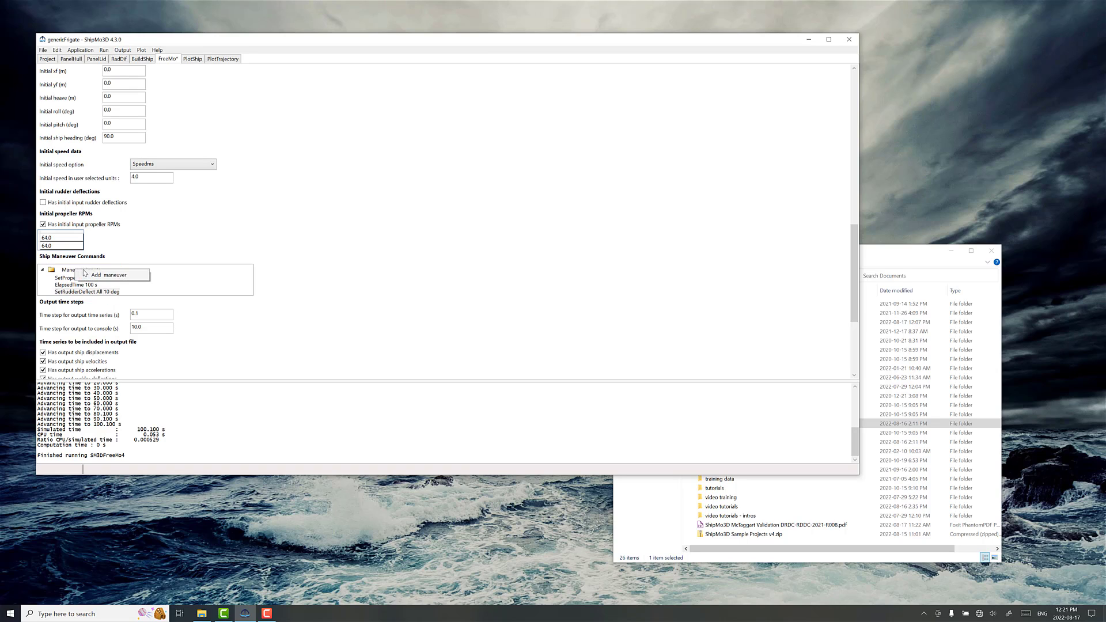
{"action": "left_click", "coordinate": [94, 276]}
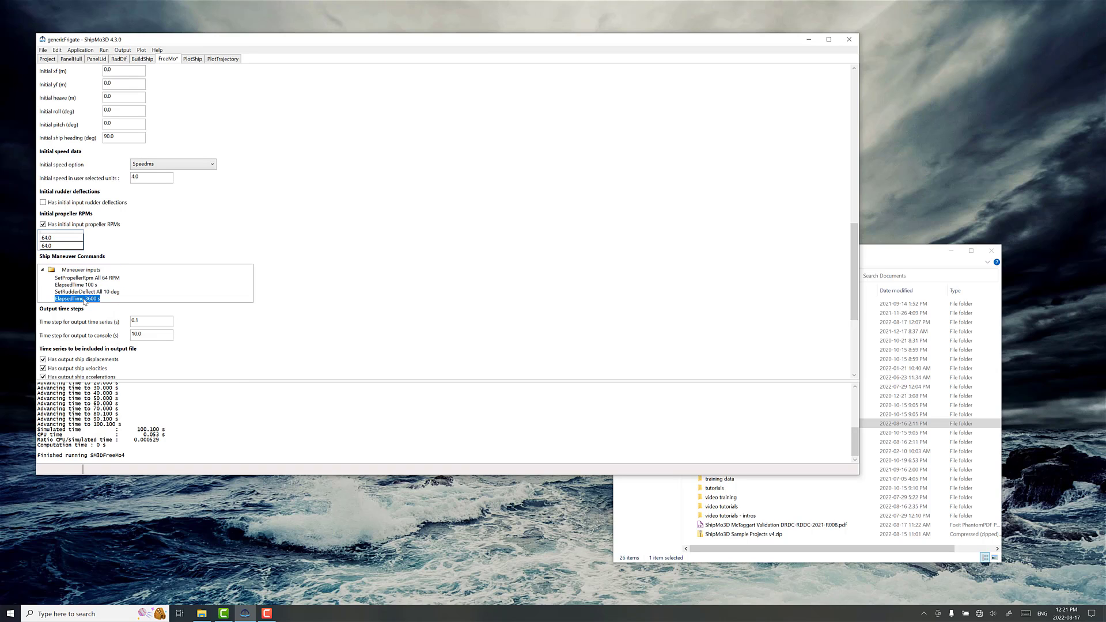
{"action": "right_click", "coordinate": [85, 302]}
{"action": "left_click", "coordinate": [96, 308]}
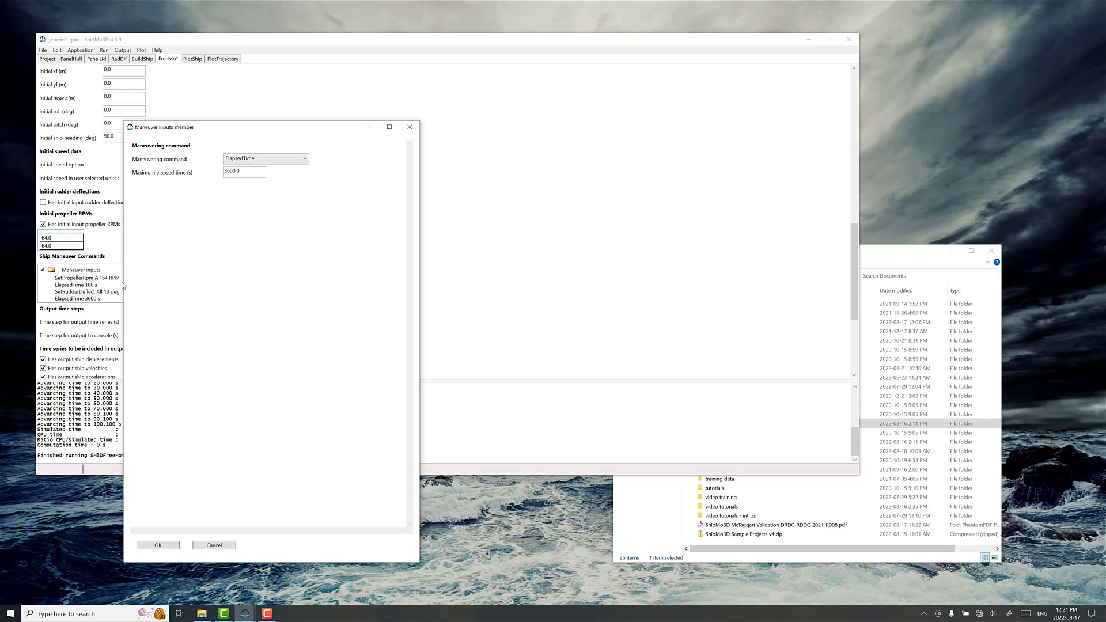
{"action": "left_click", "coordinate": [228, 159]}
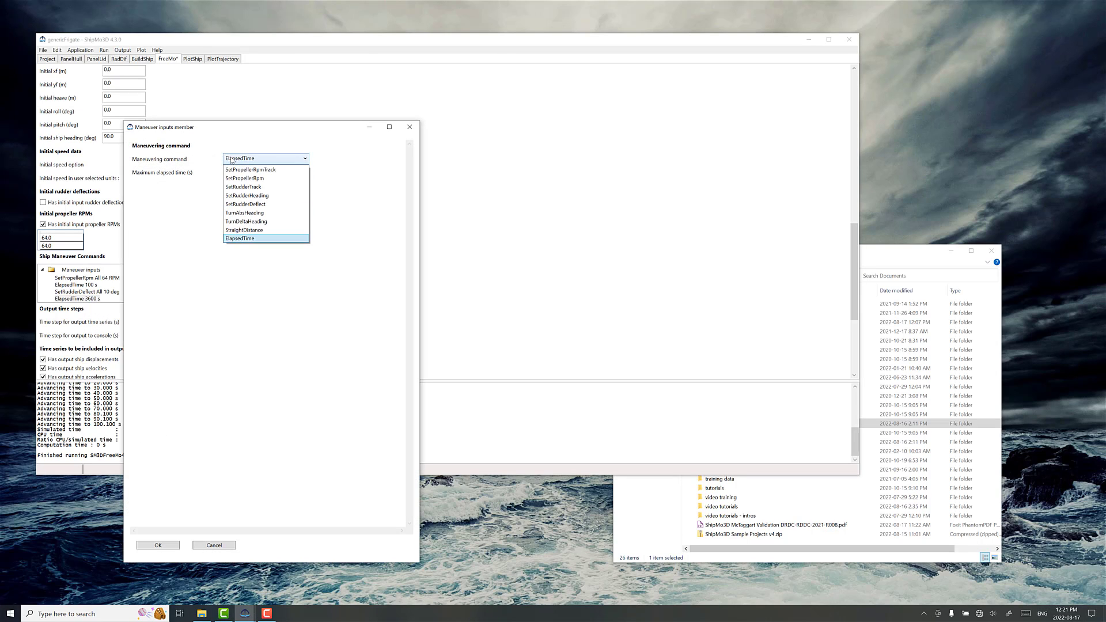
{"action": "left_click", "coordinate": [243, 216]}
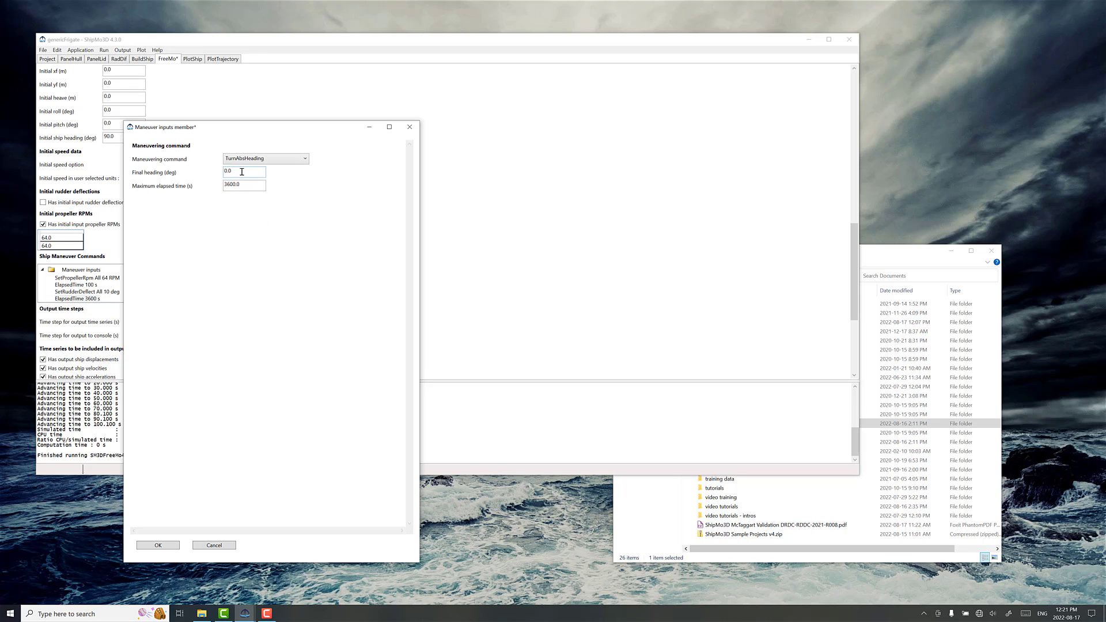
{"action": "left_click_drag", "start_coordinate": [242, 172], "coordinate": [217, 177]}
{"action": "type", "text": "100"}
{"action": "left_click", "coordinate": [247, 185]}
{"action": "type", "text": "100"}
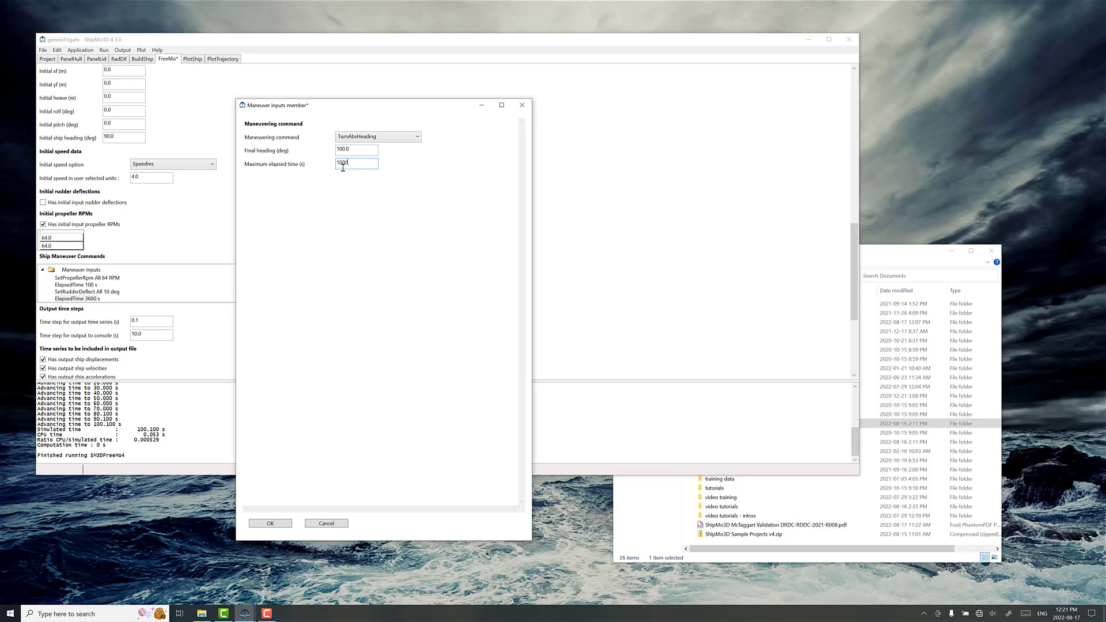
{"action": "left_click", "coordinate": [263, 525]}
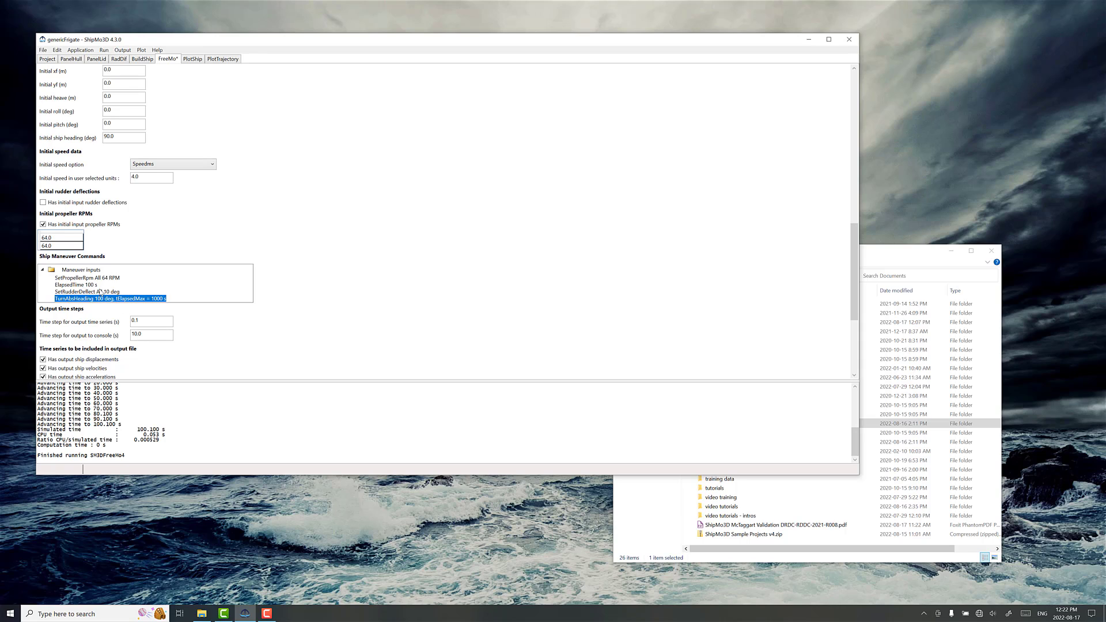
- Add a maneuver and set it to SetRudderDeflect All with -10 deg deflection
{"action": "right_click", "coordinate": [79, 271]}
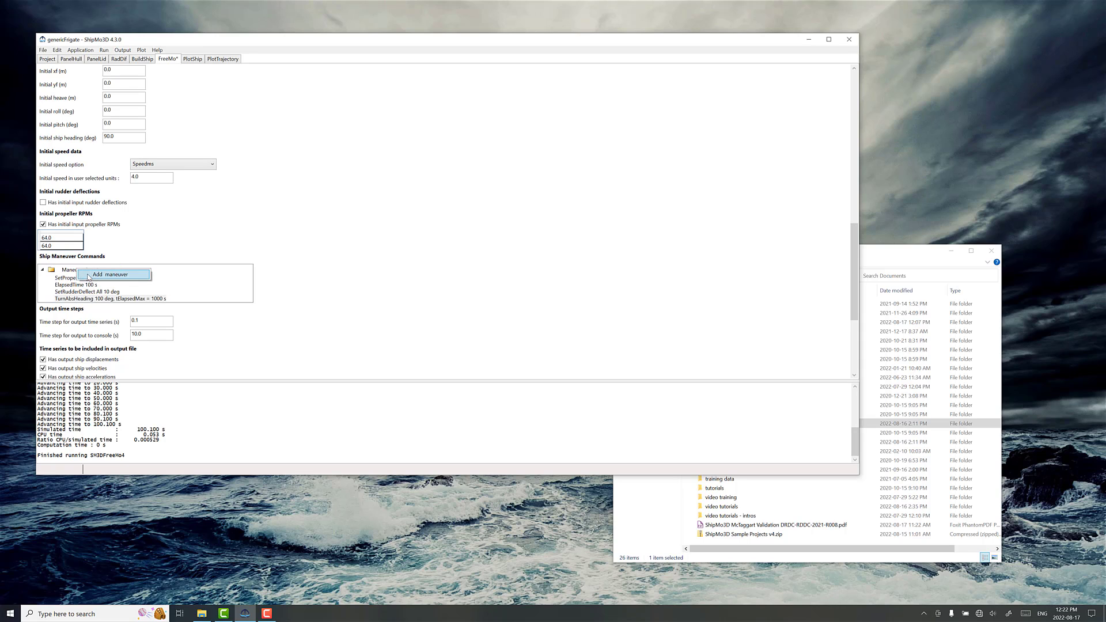
{"action": "left_click", "coordinate": [100, 279]}
{"action": "left_click", "coordinate": [89, 307]}
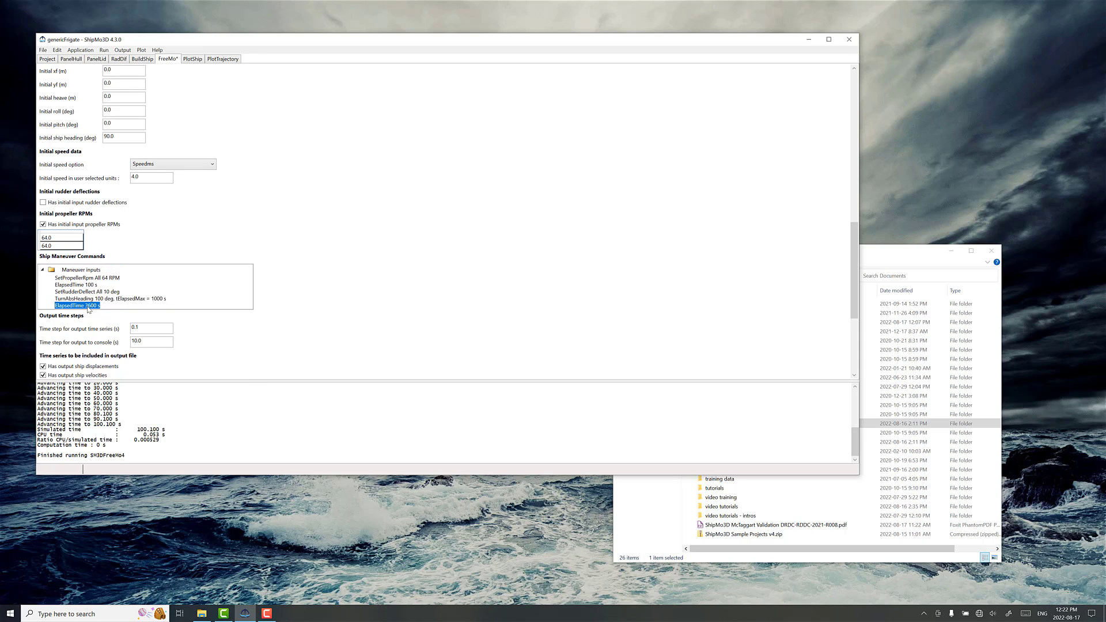
{"action": "right_click", "coordinate": [88, 309]}
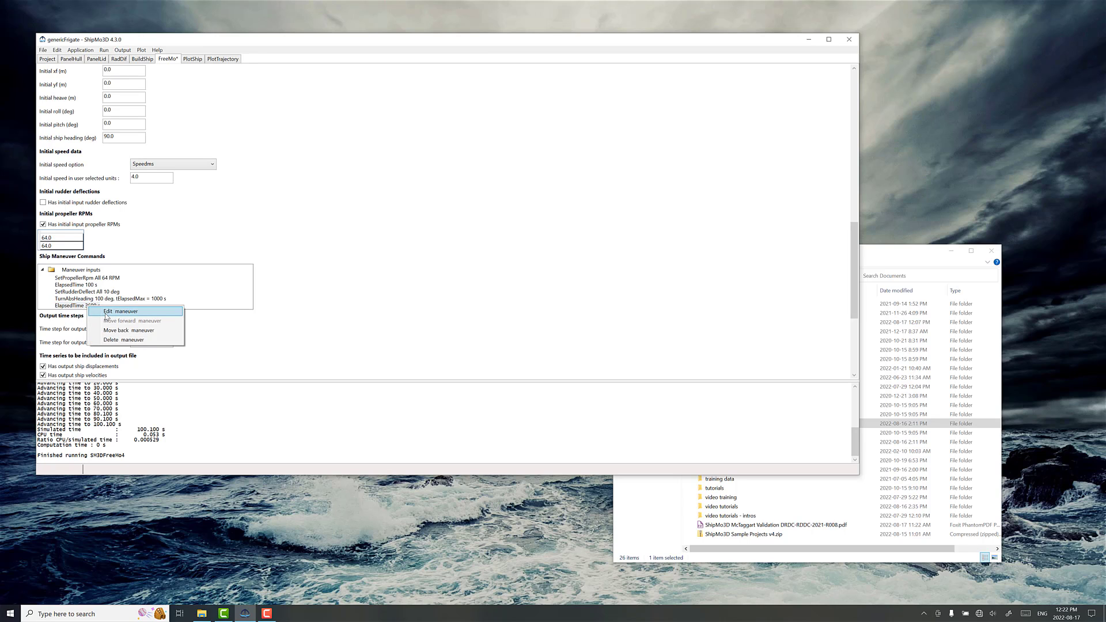
{"action": "left_click", "coordinate": [106, 312]}
{"action": "left_click", "coordinate": [251, 173]}
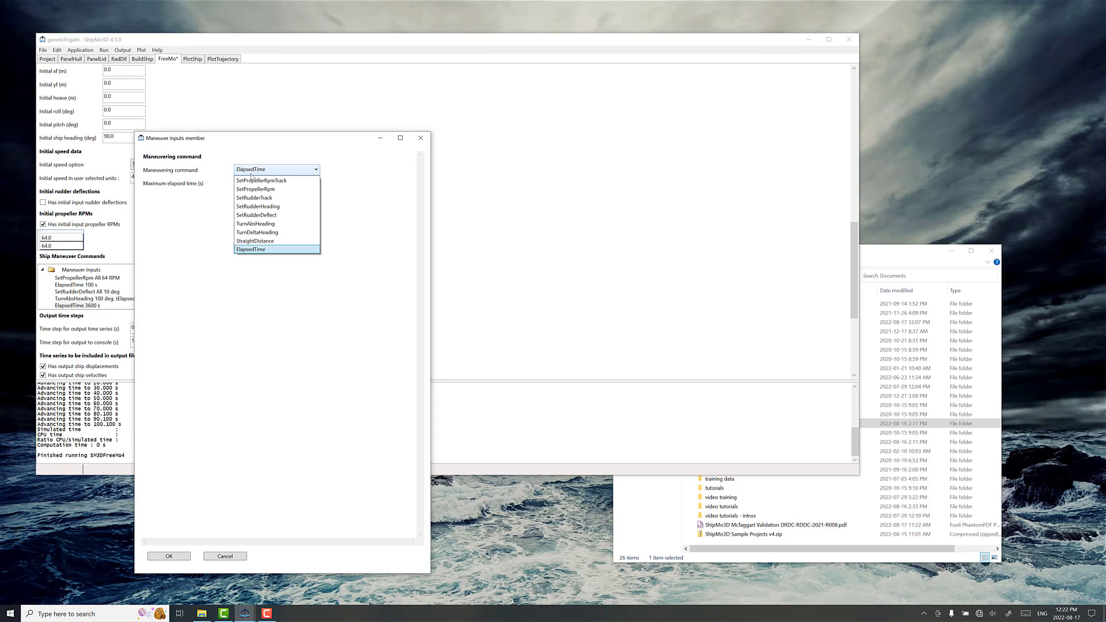
{"action": "left_click", "coordinate": [260, 215]}
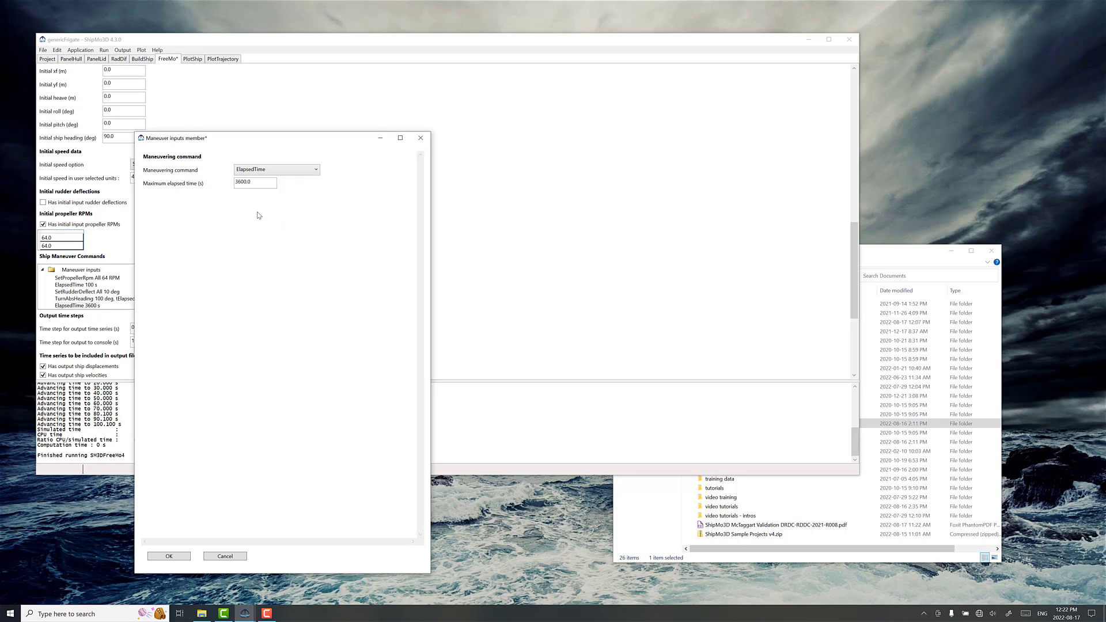
{"action": "left_click_drag", "start_coordinate": [245, 195], "coordinate": [225, 199]}
{"action": "type", "text": "-10"}
{"action": "left_click", "coordinate": [169, 558]}
- Add a maneuver set to TurnAbsHeading 80 deg with maximum elapsed time 1000 s
{"action": "right_click", "coordinate": [79, 271]}
{"action": "left_click", "coordinate": [36, 278]}
{"action": "right_click", "coordinate": [89, 314]}
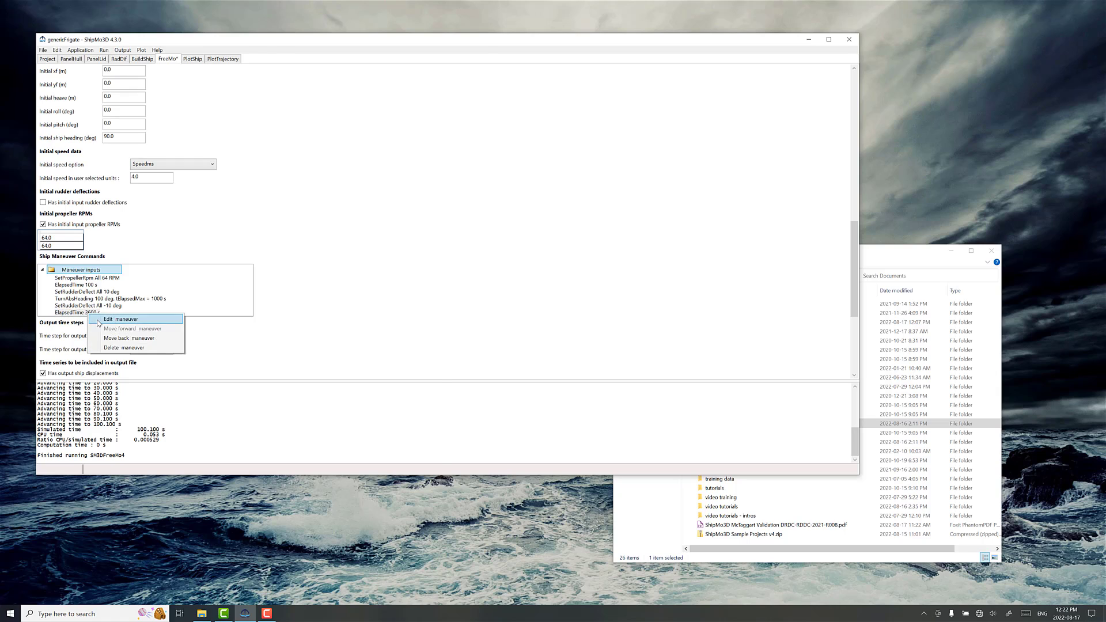
{"action": "left_click", "coordinate": [118, 320]}
{"action": "left_click", "coordinate": [287, 182]}
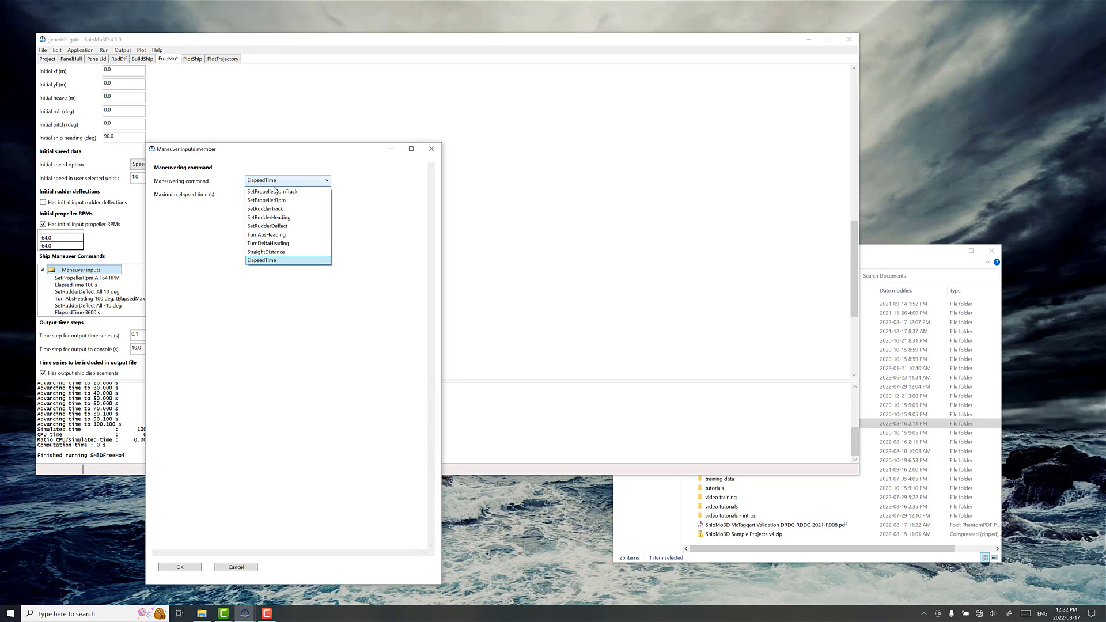
{"action": "left_click", "coordinate": [263, 235]}
{"action": "left_click", "coordinate": [248, 194]}
{"action": "type", "text": "80"}
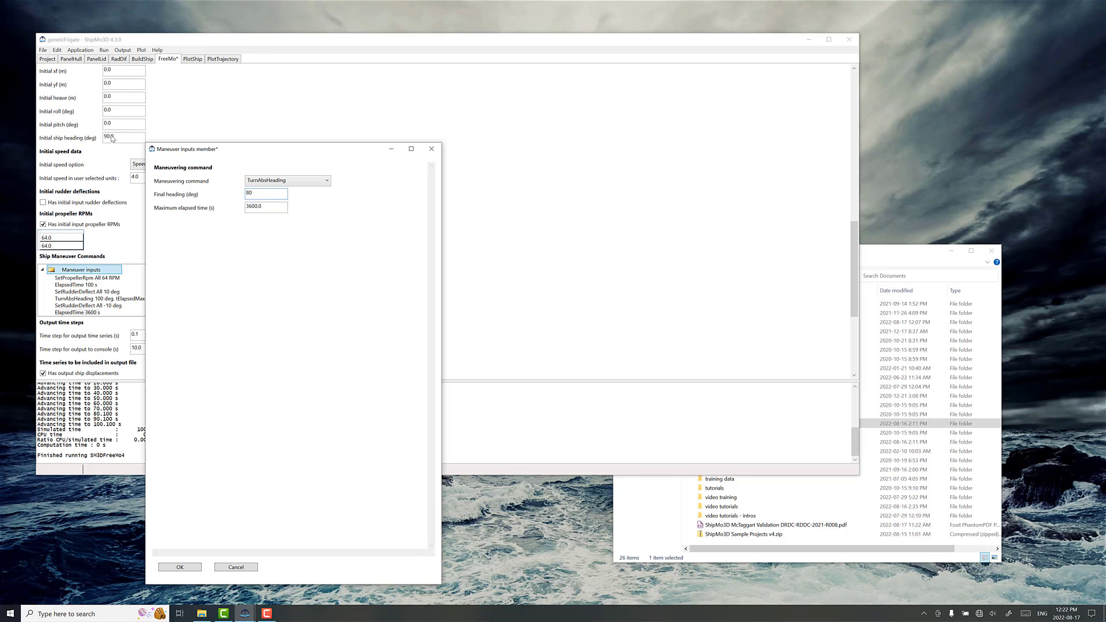
{"action": "left_click", "coordinate": [266, 209]}
{"action": "type", "text": "1000"}
{"action": "left_click", "coordinate": [184, 569]}
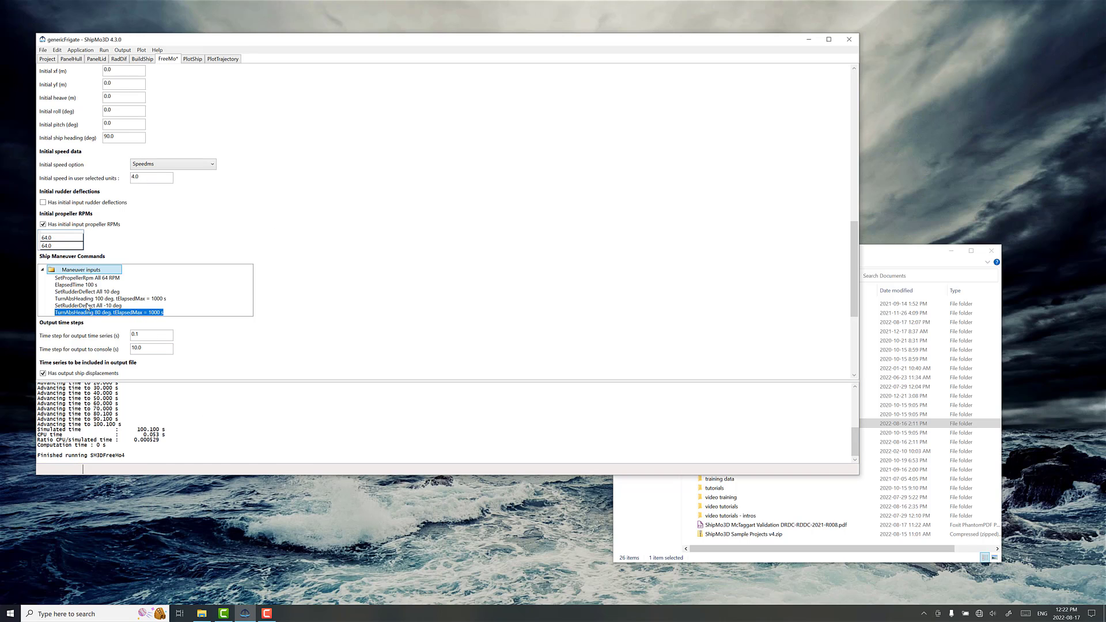
- Add a maneuver and set it to SetRudderDeflect All with 10 deg deflection
{"action": "right_click", "coordinate": [79, 272]}
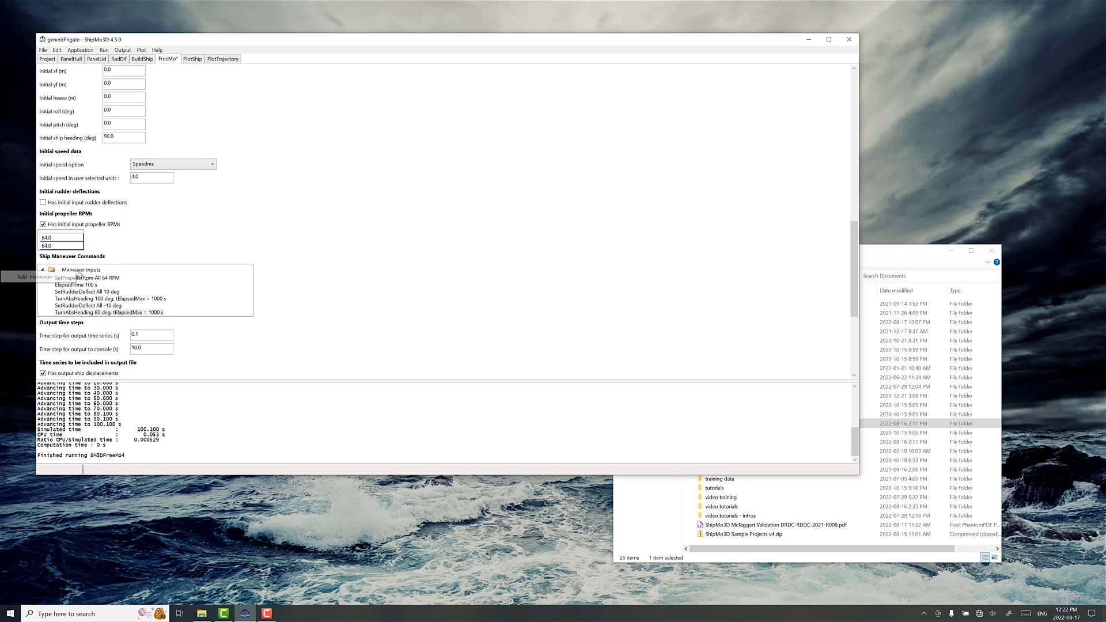
{"action": "left_click", "coordinate": [63, 279]}
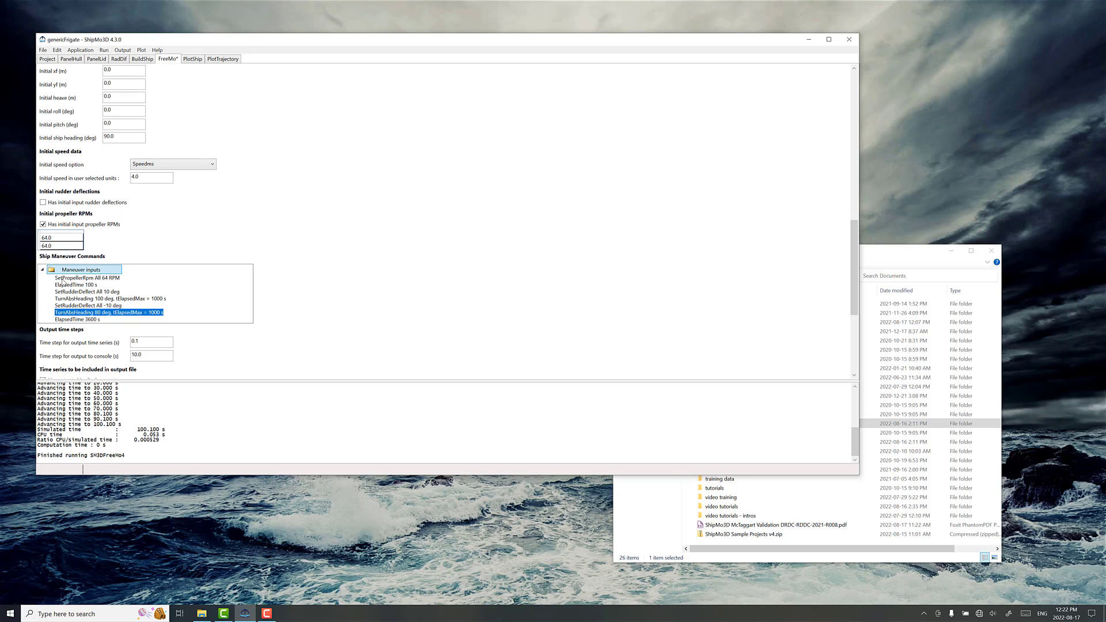
{"action": "right_click", "coordinate": [79, 320]}
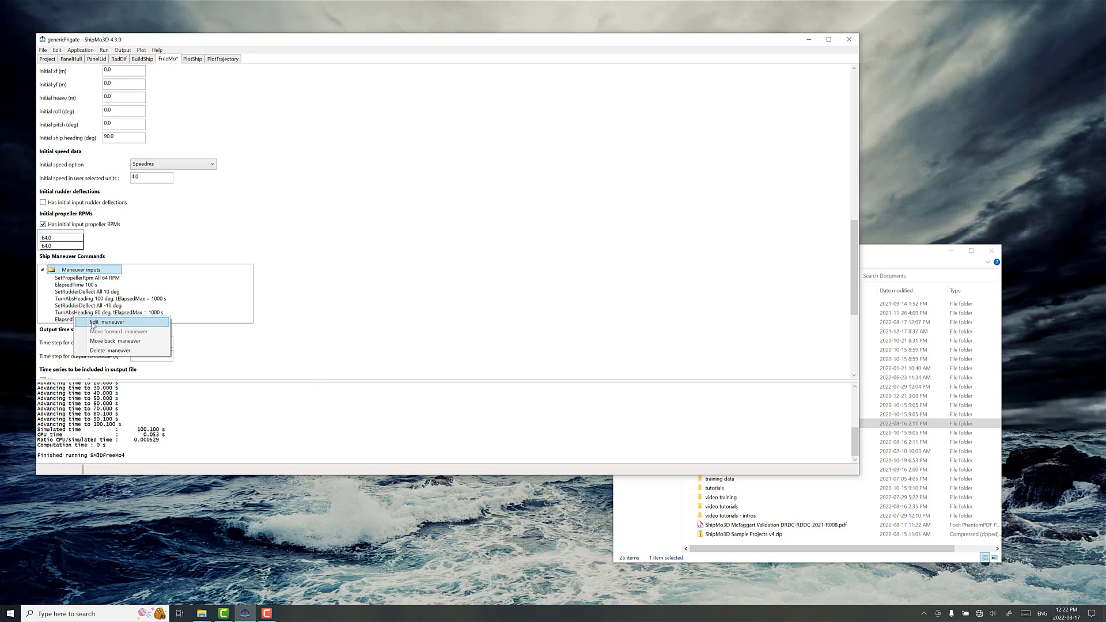
{"action": "left_click", "coordinate": [93, 323]}
{"action": "left_click", "coordinate": [135, 52]}
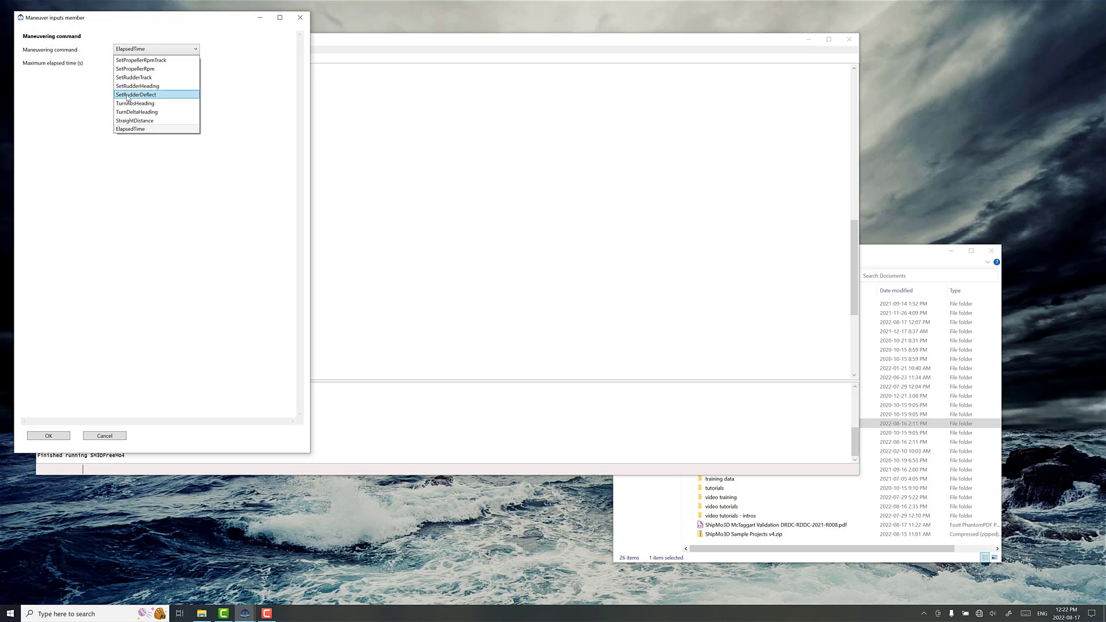
{"action": "left_click", "coordinate": [135, 95]}
{"action": "left_click", "coordinate": [130, 76]}
{"action": "type", "text": "10"}
{"action": "left_click_drag", "start_coordinate": [124, 23], "coordinate": [288, 118]}
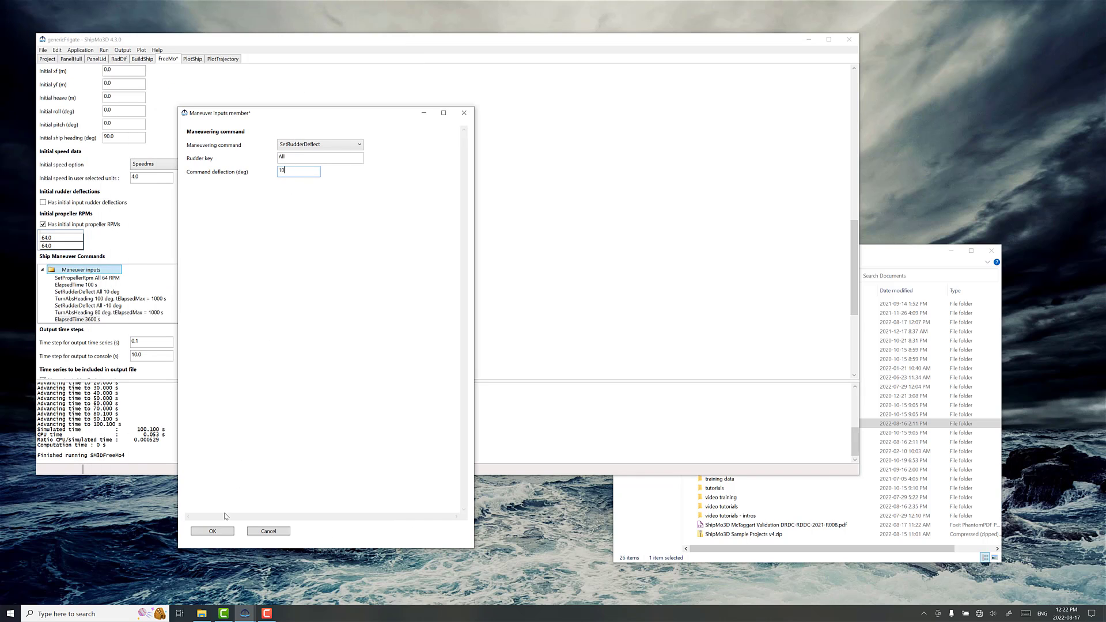
{"action": "left_click", "coordinate": [217, 531]}
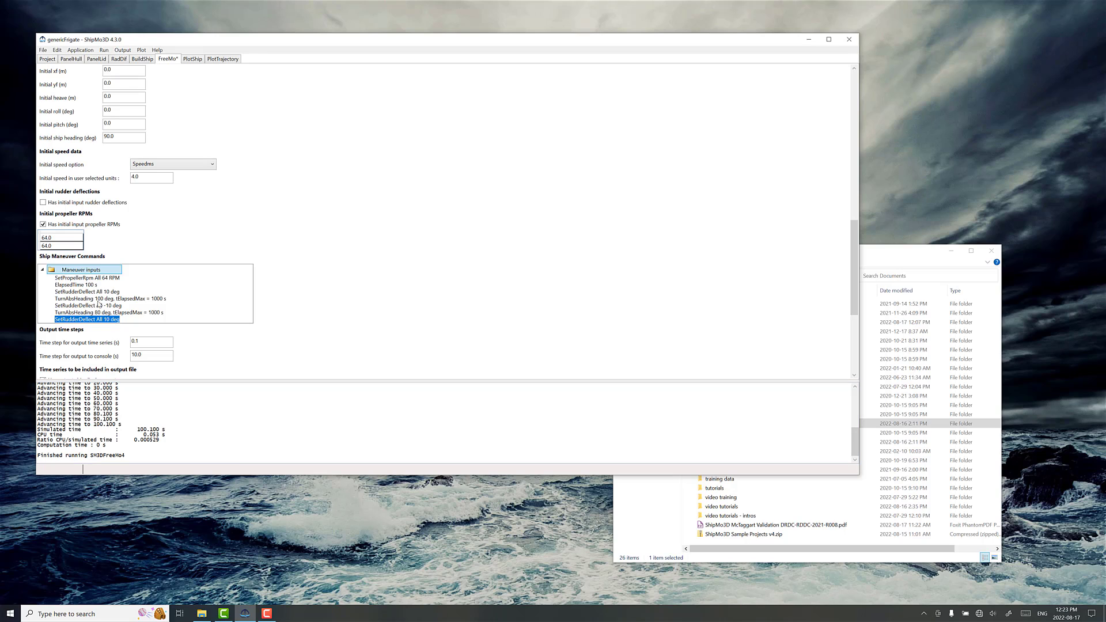
- Add a final maneuver set to TurnAbsHeading 100 deg with maximum elapsed time 1000 s
{"action": "right_click", "coordinate": [85, 271]}
{"action": "left_click", "coordinate": [84, 273]}
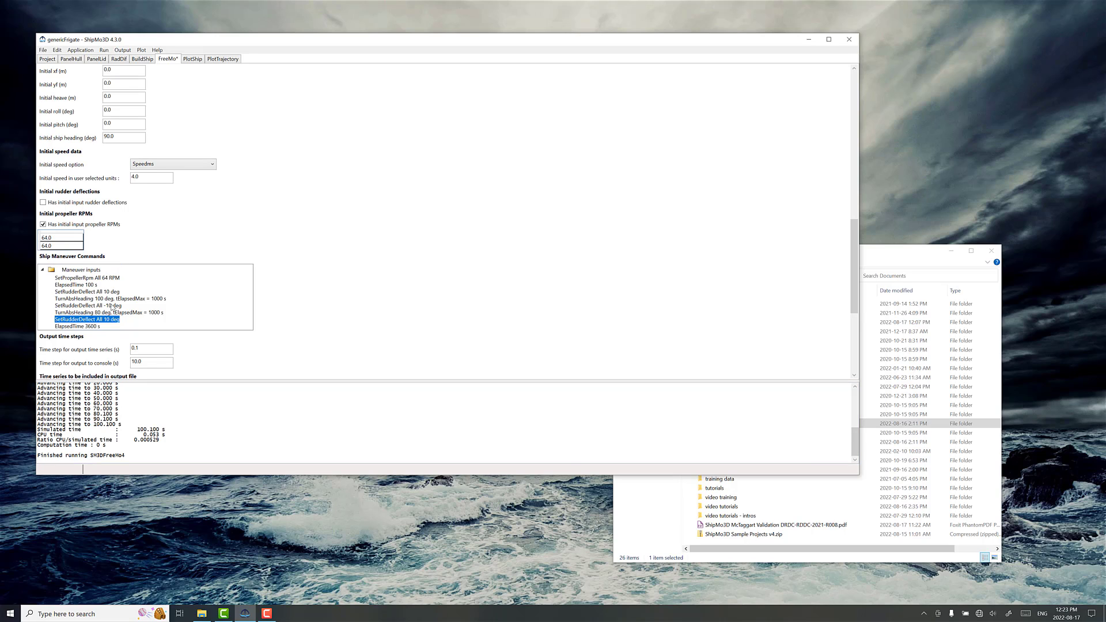
{"action": "left_click", "coordinate": [81, 326]}
{"action": "right_click", "coordinate": [93, 327]}
{"action": "left_click", "coordinate": [107, 329]}
{"action": "left_click", "coordinate": [145, 52]}
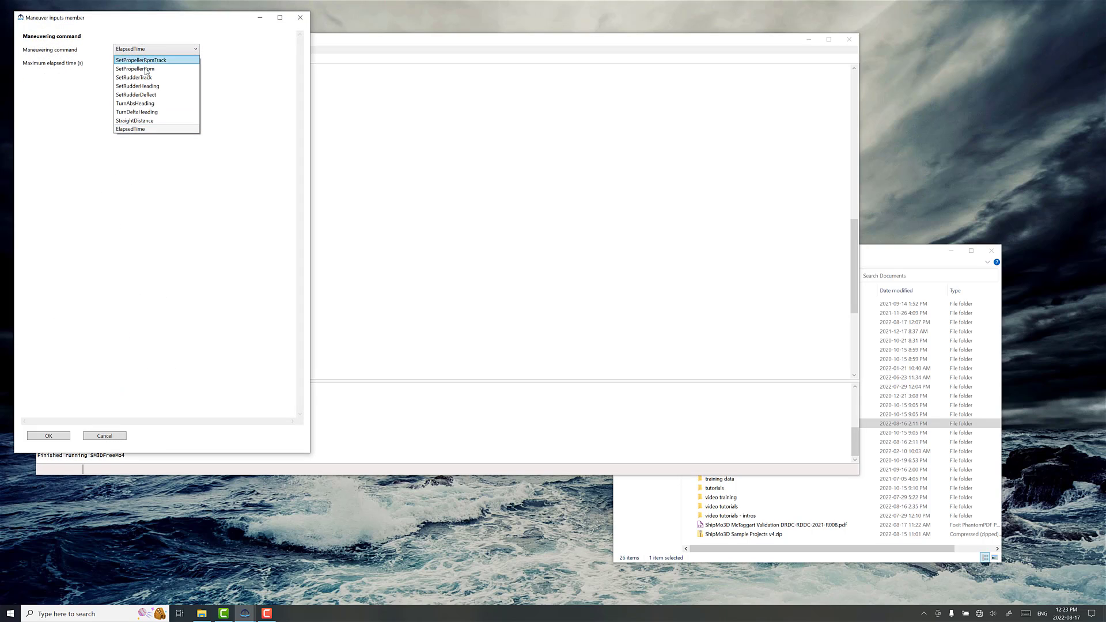
{"action": "left_click", "coordinate": [135, 104]}
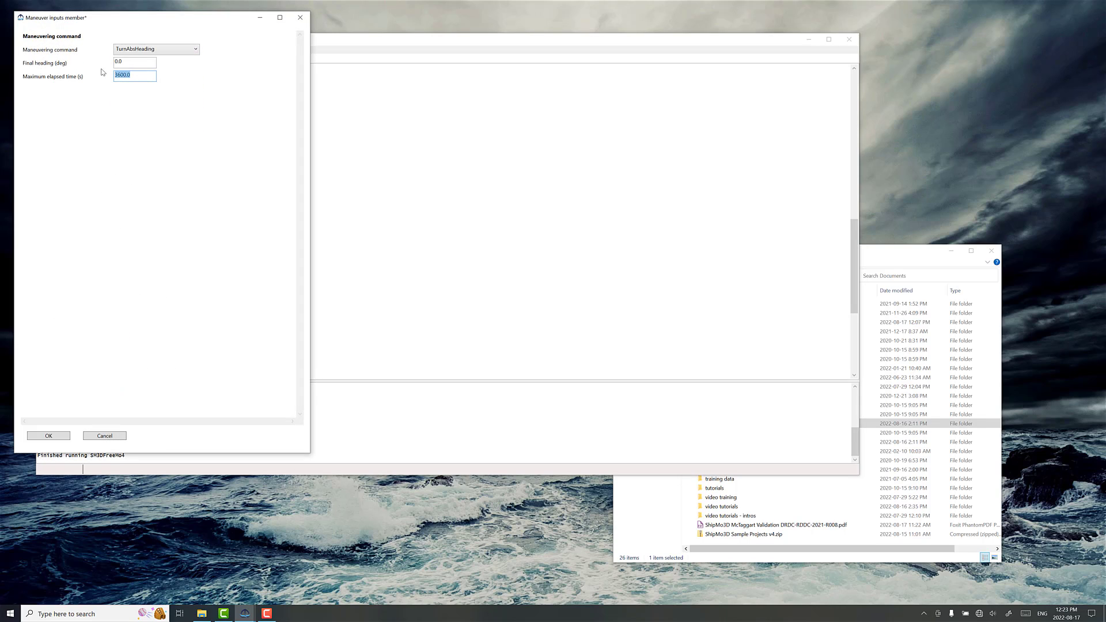
{"action": "key", "text": "Tab"}
{"action": "type", "text": "10.0"}
{"action": "key", "text": "Tab"}
{"action": "key", "text": "shift+Tab"}
{"action": "type", "text": "100.0"}
{"action": "key", "text": "Tab"}
{"action": "type", "text": "1000"}
{"action": "left_click", "coordinate": [62, 437]}
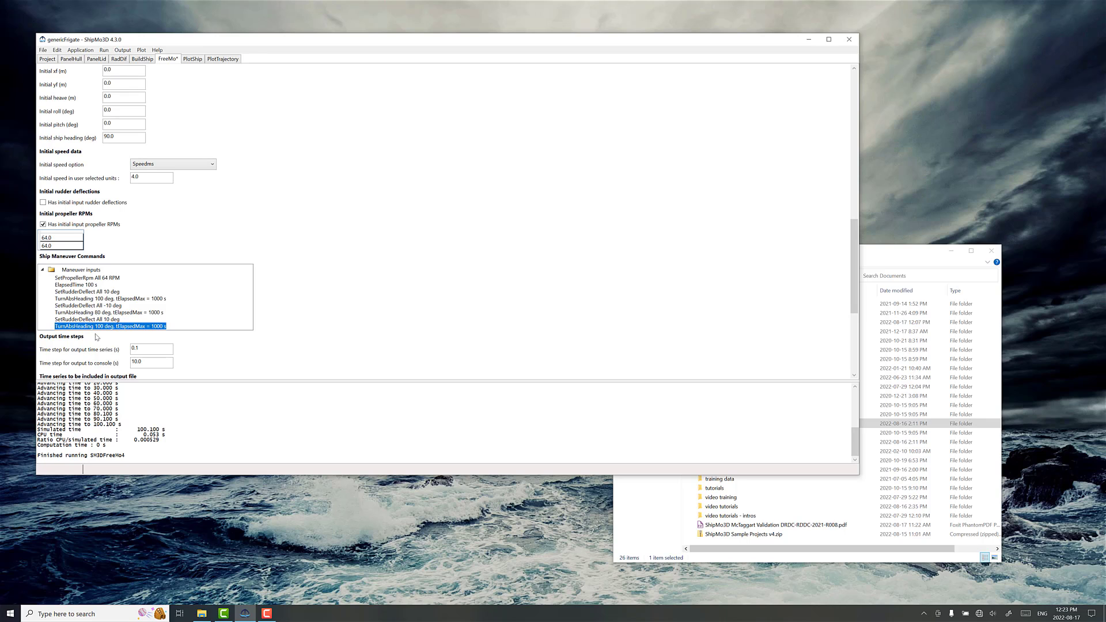
- Save the zigzag project, run it to 324 s and plot the ~1300 m weaving trajectory
{"action": "scroll", "coordinate": [265, 322], "scroll_direction": "down", "scroll_amount": 2}
{"action": "scroll", "coordinate": [144, 305], "scroll_direction": "down", "scroll_amount": 4}
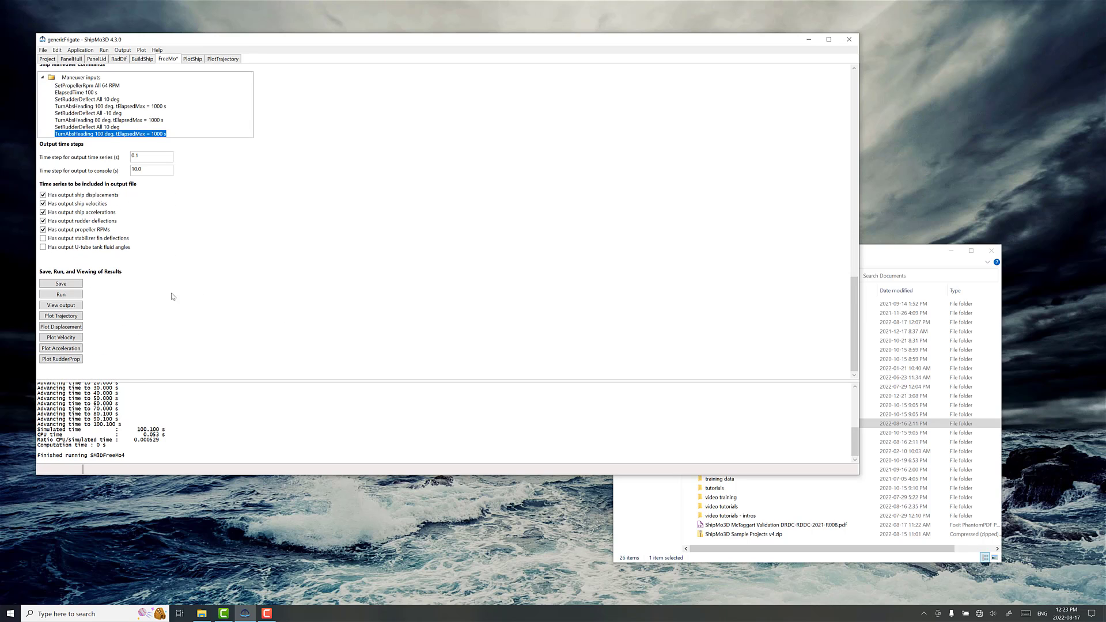
{"action": "left_click", "coordinate": [77, 286]}
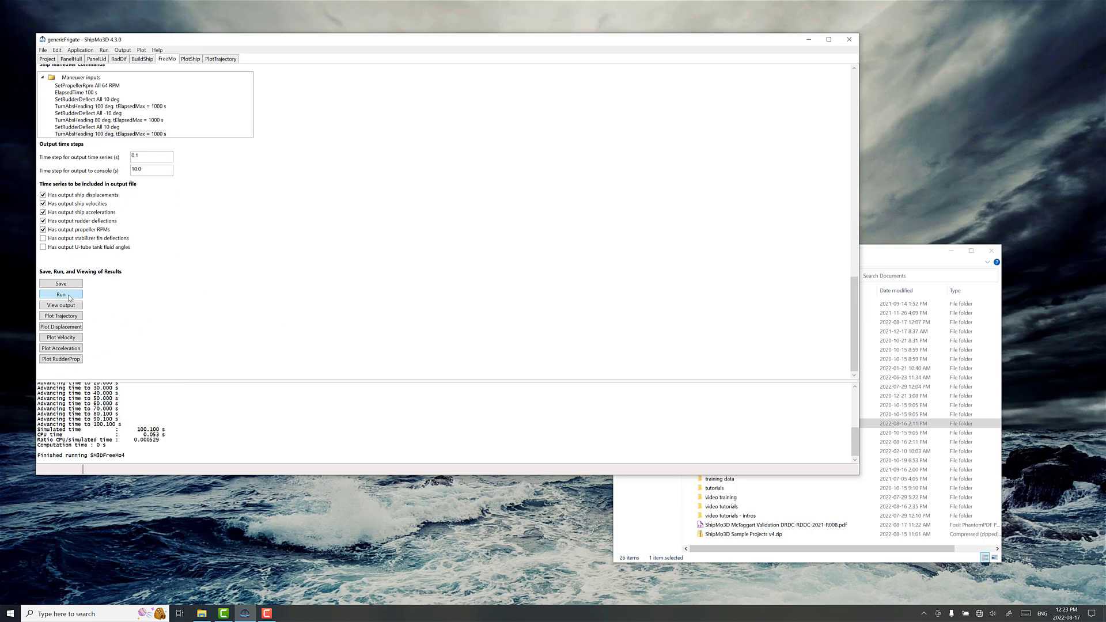
{"action": "left_click", "coordinate": [69, 295]}
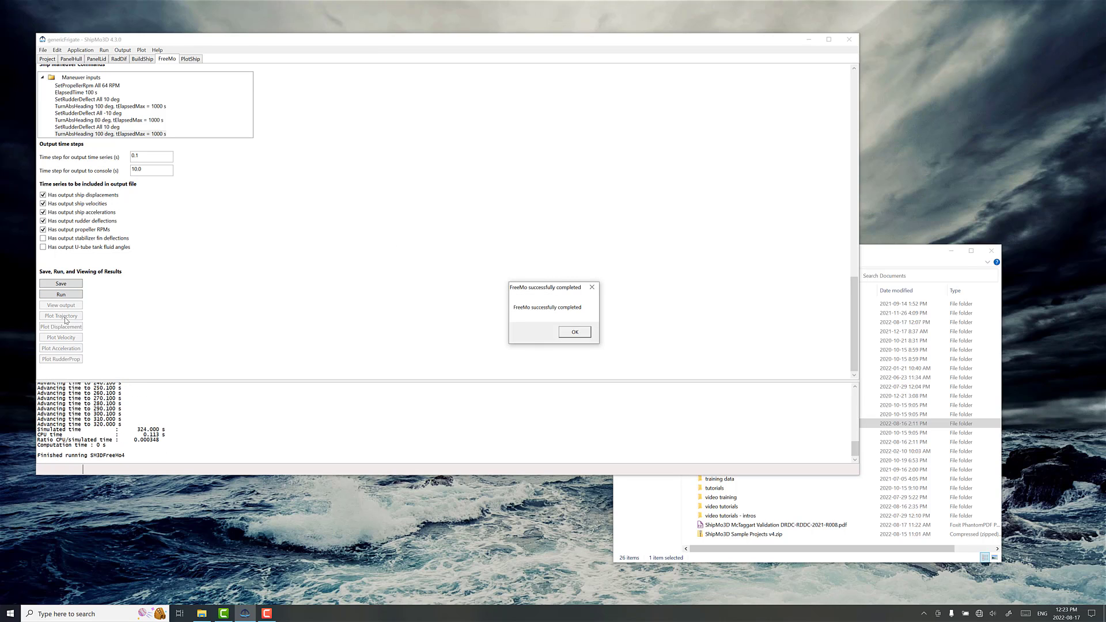
{"action": "left_click", "coordinate": [573, 334]}
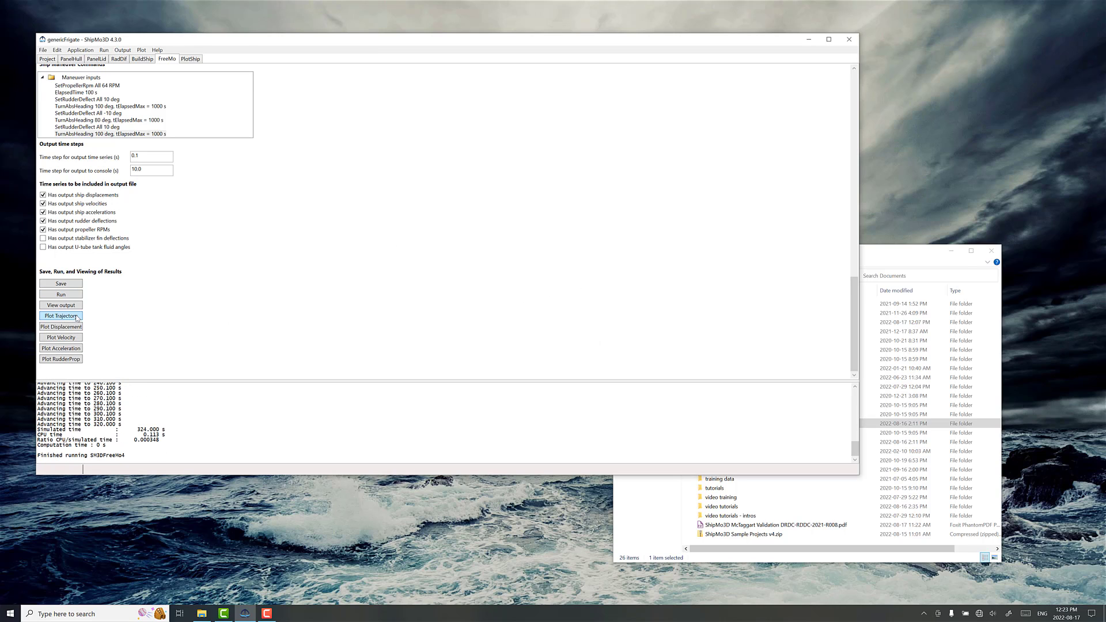
{"action": "left_click", "coordinate": [74, 317]}
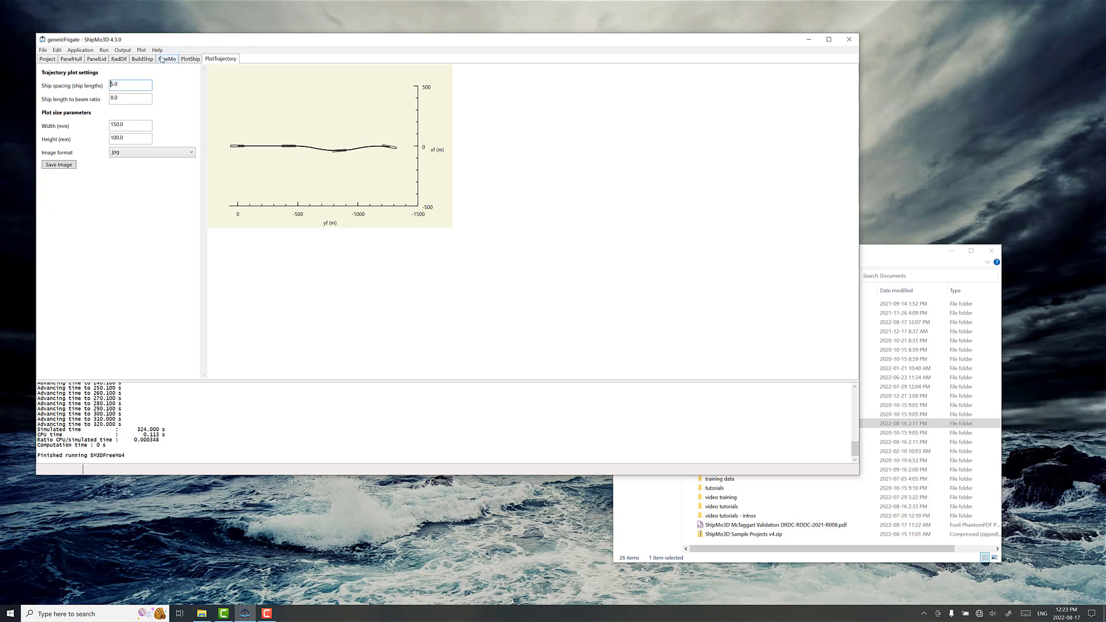
- Return to the FreeMo settings and scroll down through the form
{"action": "left_click", "coordinate": [163, 59]}
{"action": "scroll", "coordinate": [102, 314], "scroll_direction": "down", "scroll_amount": 10}
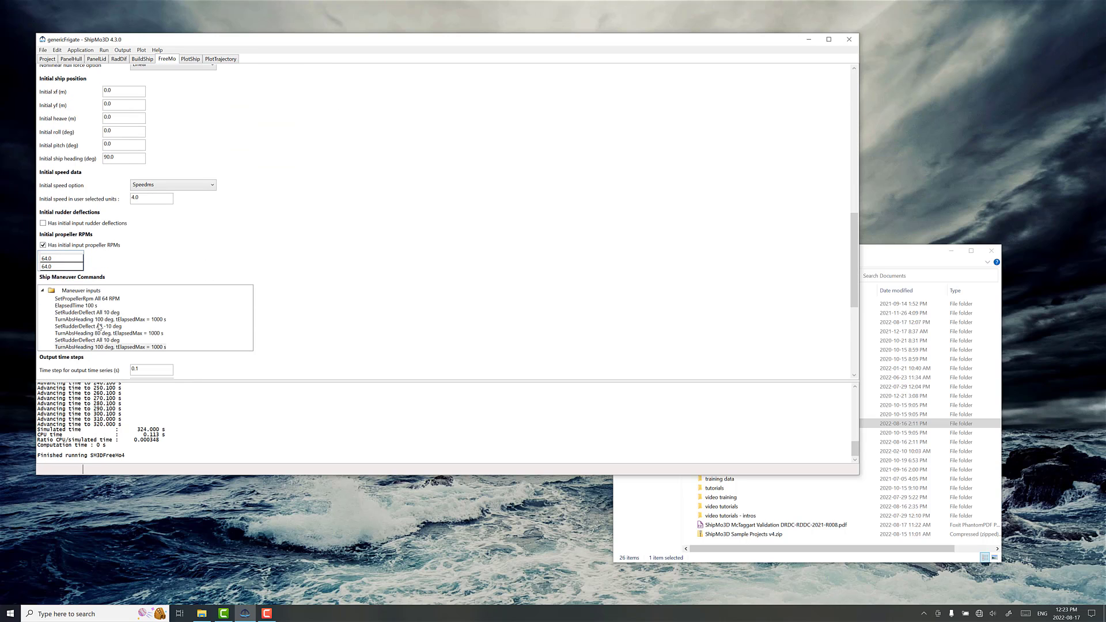
{"action": "scroll", "coordinate": [216, 352], "scroll_direction": "down", "scroll_amount": 4}
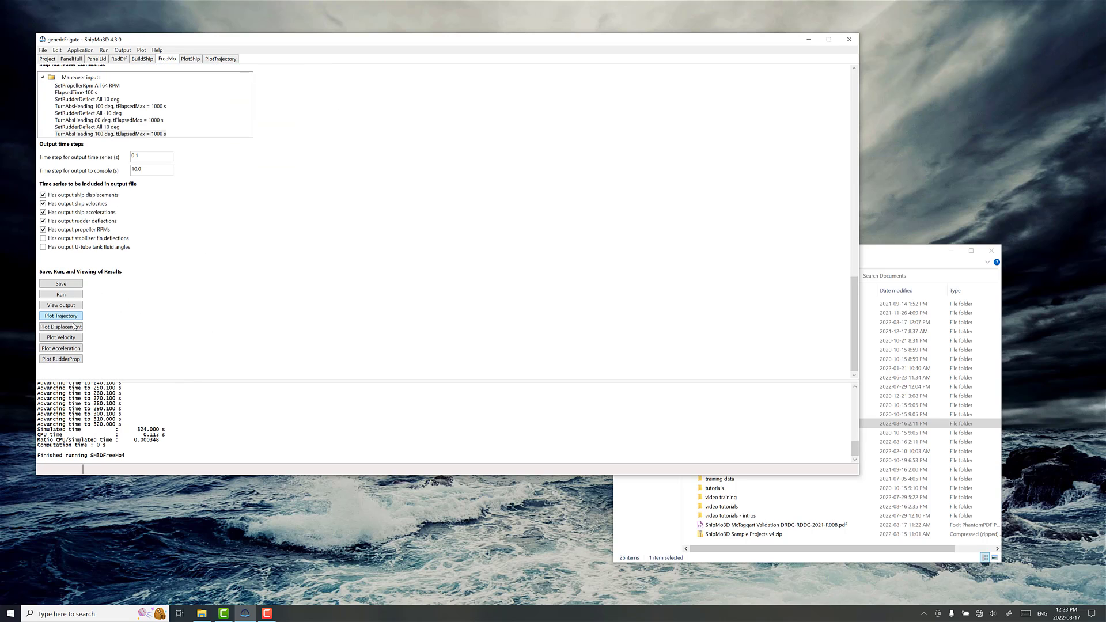
- Plot the zigzag run's displacement time series and check heading near 100 deg
{"action": "left_click", "coordinate": [72, 327]}
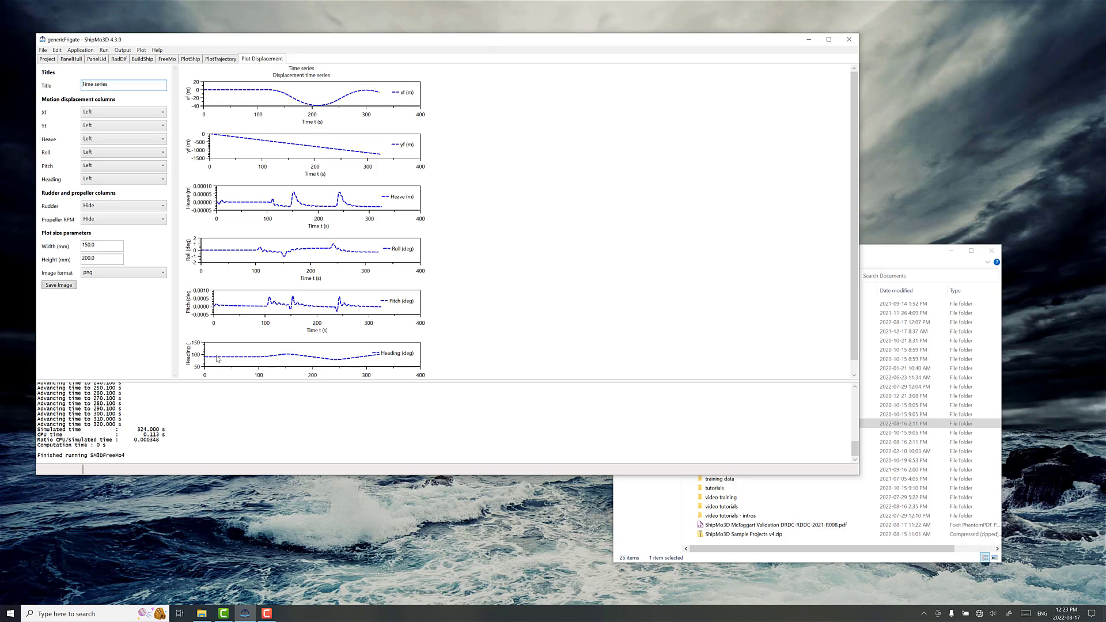
{"action": "scroll", "coordinate": [220, 359], "scroll_direction": "down", "scroll_amount": 1}
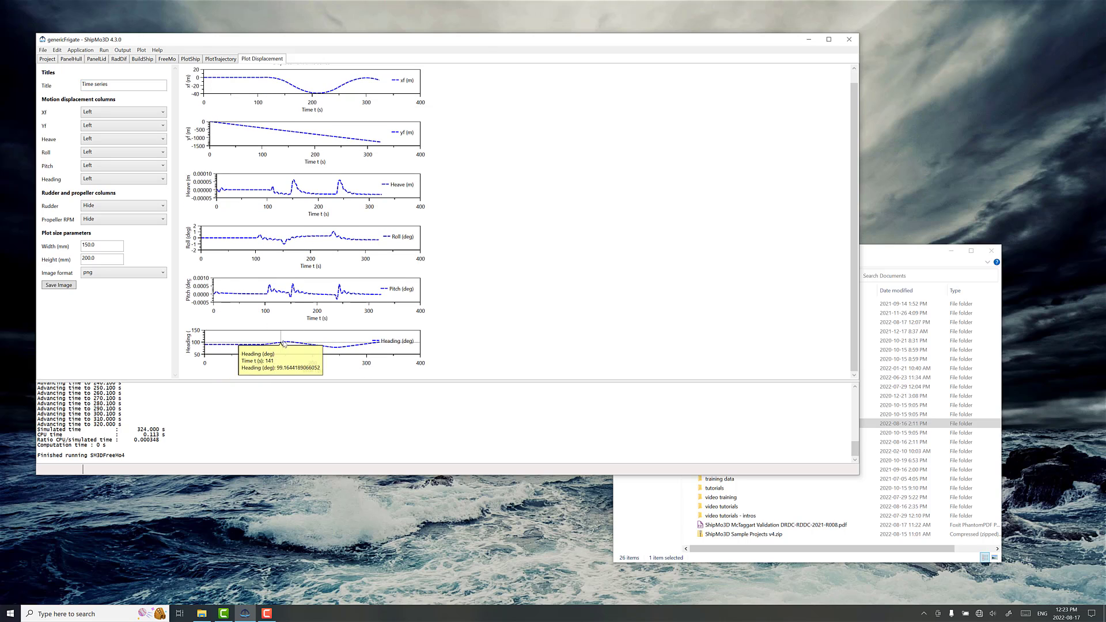